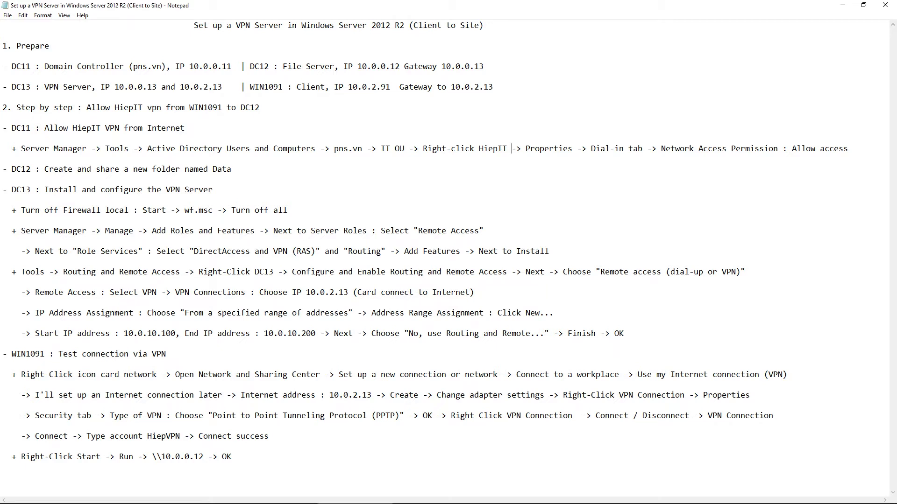
Leave the VPN lab notes in Notepad for the VMware window showing DC11
key(alt+Tab)
Sign in to DC11 as administrator with the account password
click(562, 232)
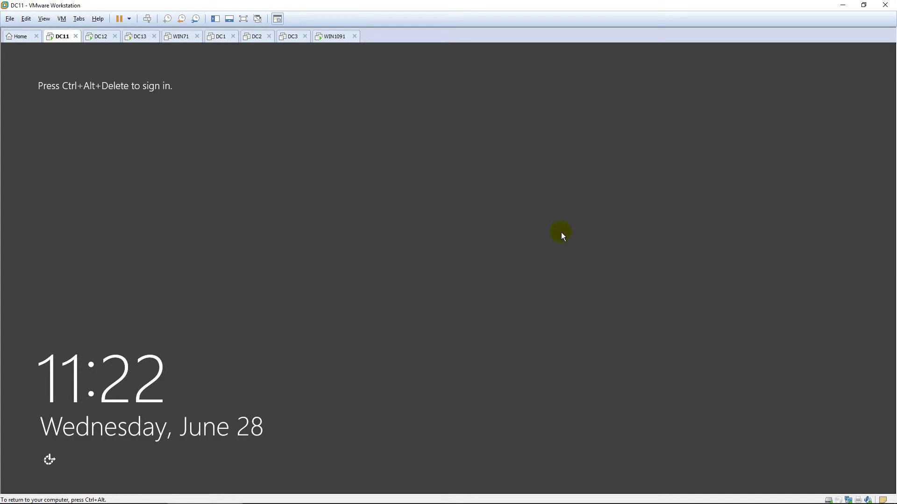
key(ctrl+alt+Insert)
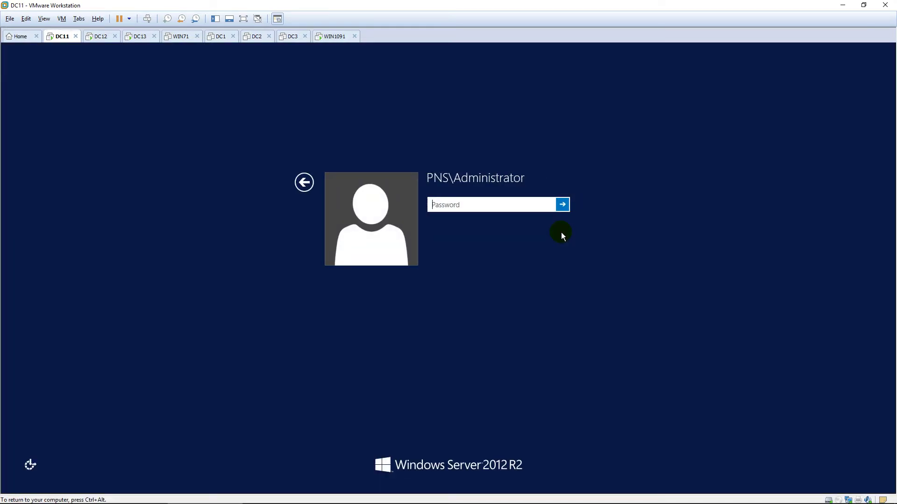
text(••••••••)
key(Return)
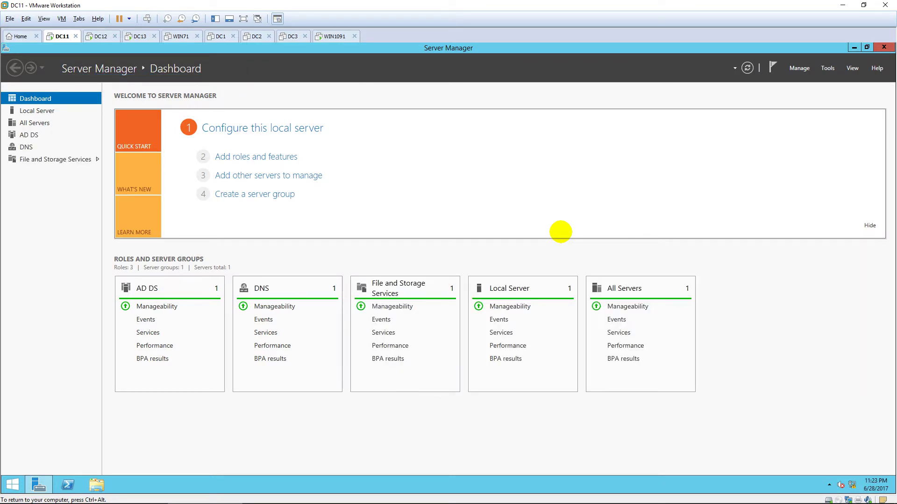
Open Active Directory Users and Computers and browse to the IT unit of pns.vn
click(833, 69)
click(832, 121)
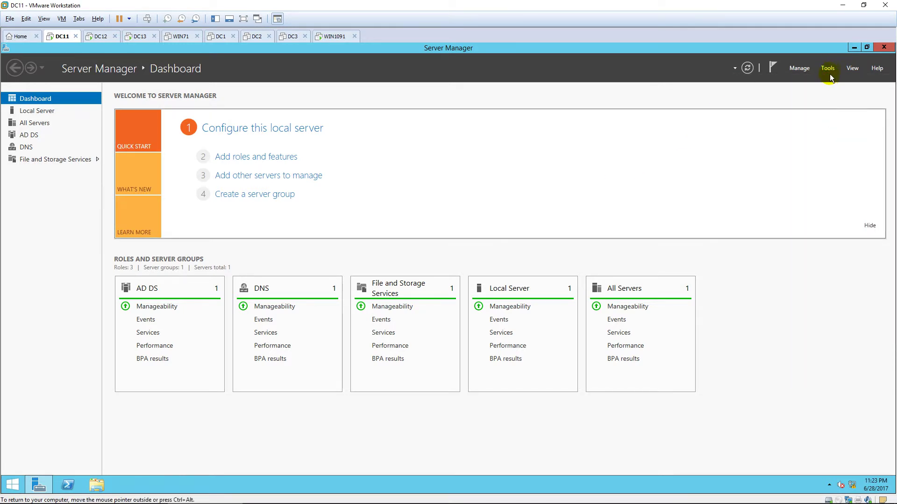
click(828, 69)
click(831, 120)
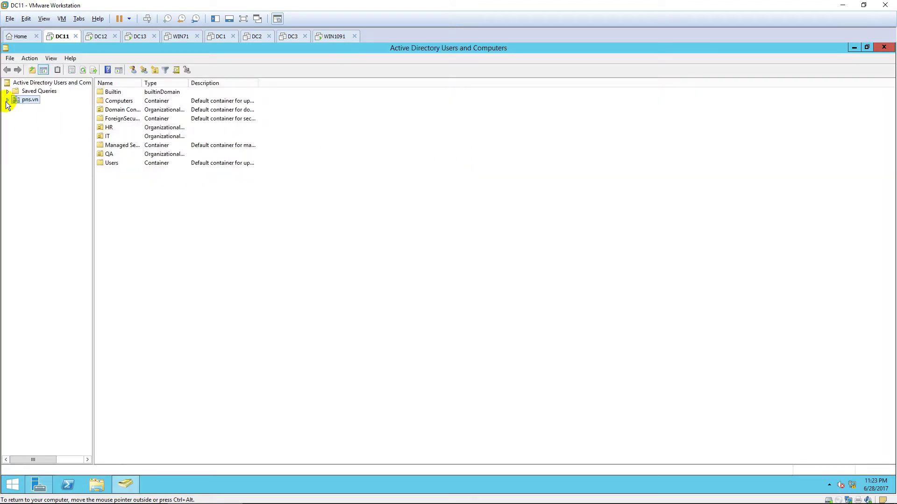
click(7, 100)
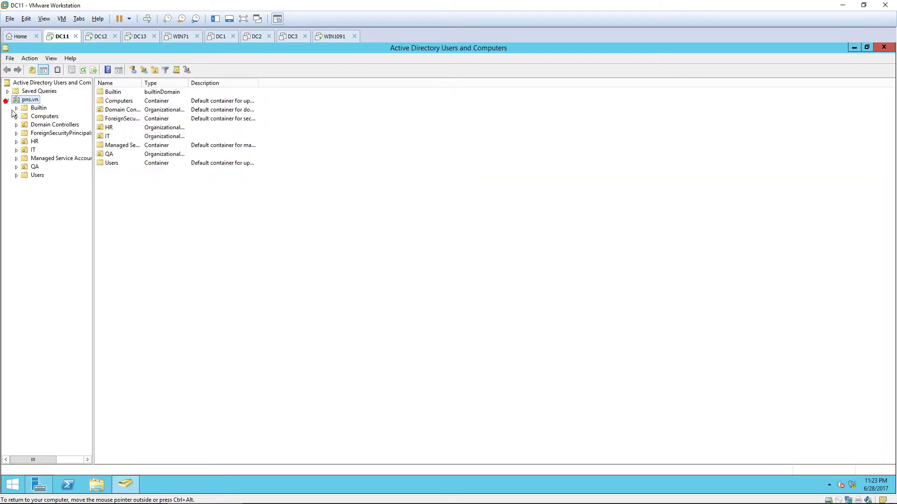
click(33, 150)
Set HiepIT's dial-in network access permission to Allow access and save
click(131, 101)
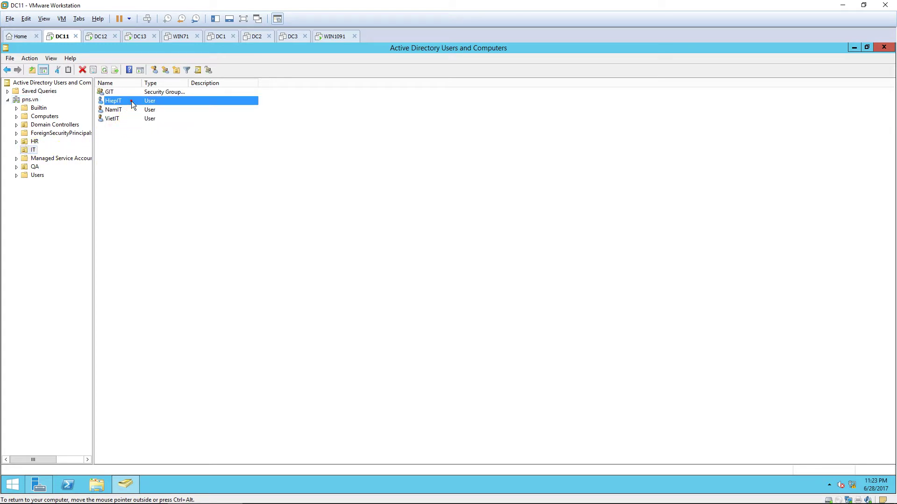
right_click(175, 102)
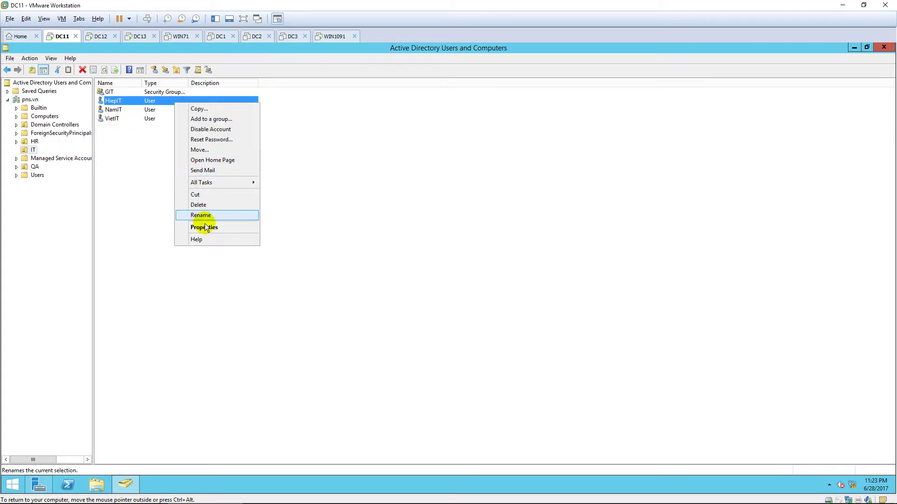
click(229, 227)
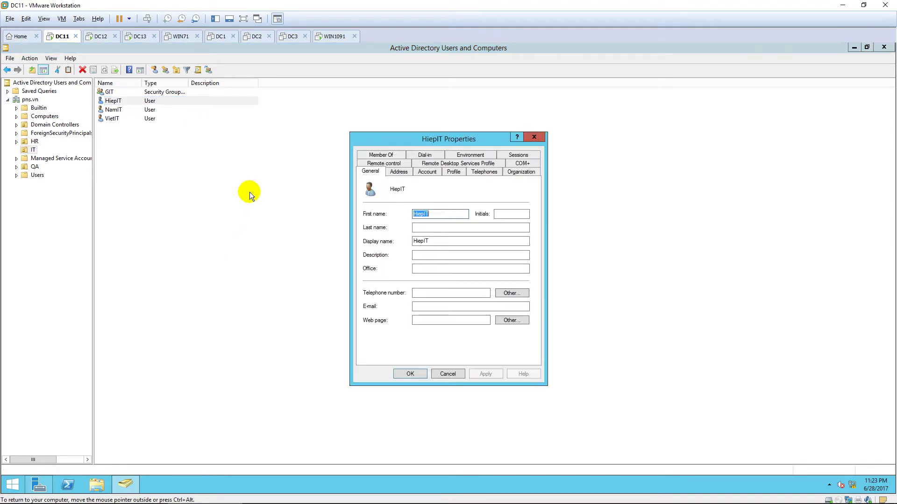
click(422, 154)
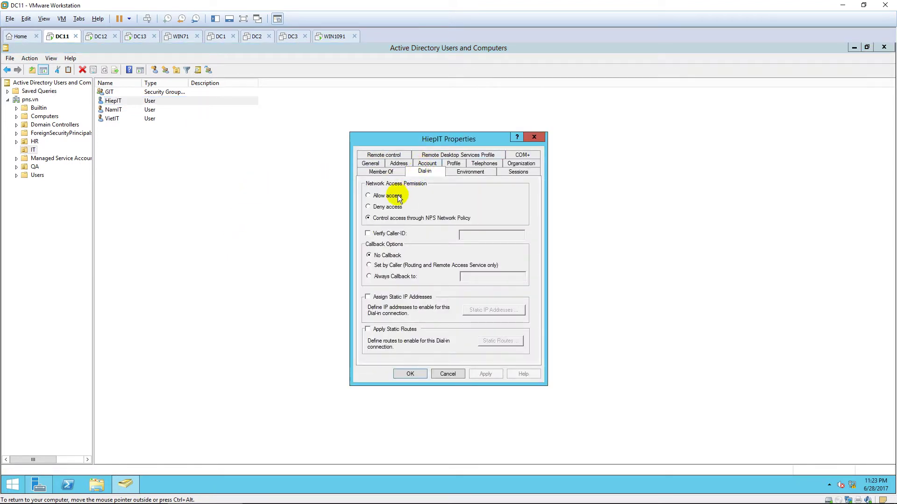
click(381, 195)
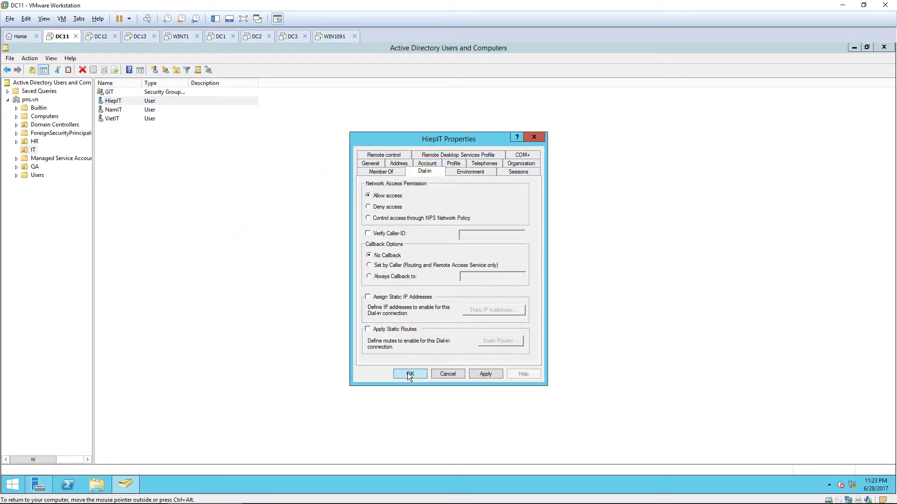
click(408, 373)
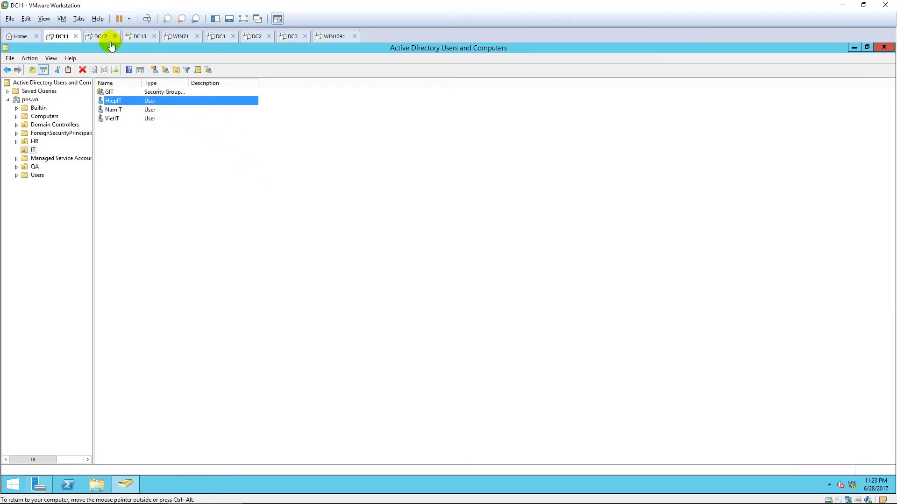
Switch to DC12 and sign in as administrator with the account password
click(101, 37)
click(343, 175)
key(ctrl+alt+Insert)
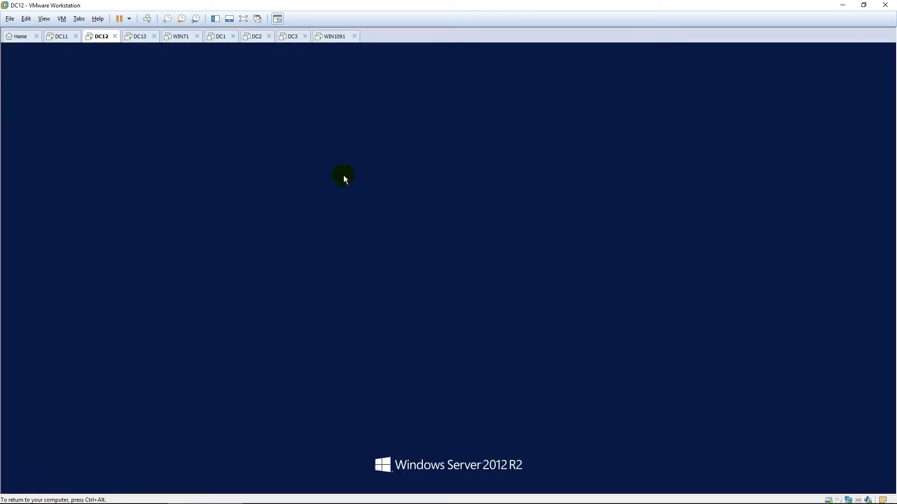
text(P@ssw0rd)
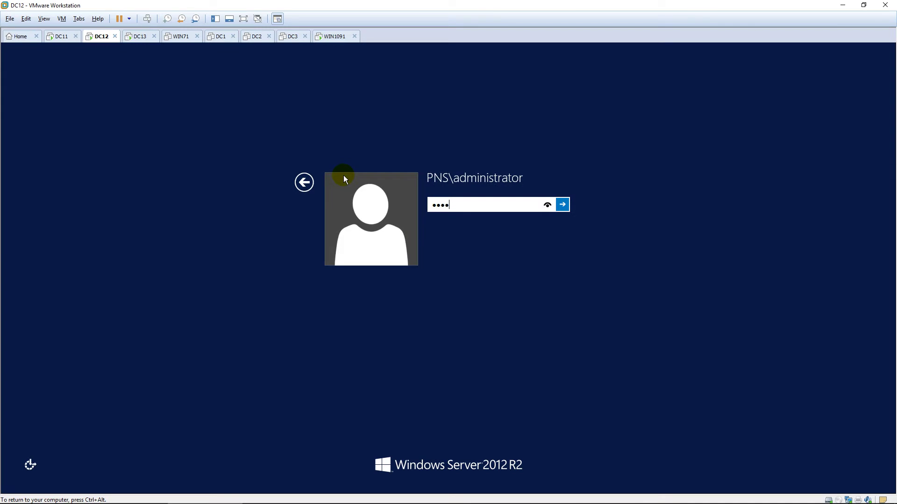
key(Return)
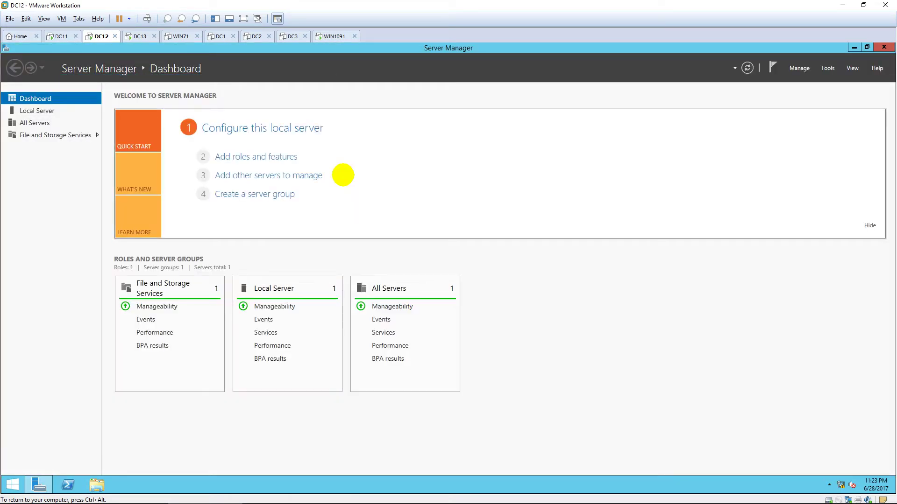
Add default gateway 10.0.0.1 to Ethernet0's IPv4 settings via ncpa.cpl, closing all windows
key(super)
text(ncpa)
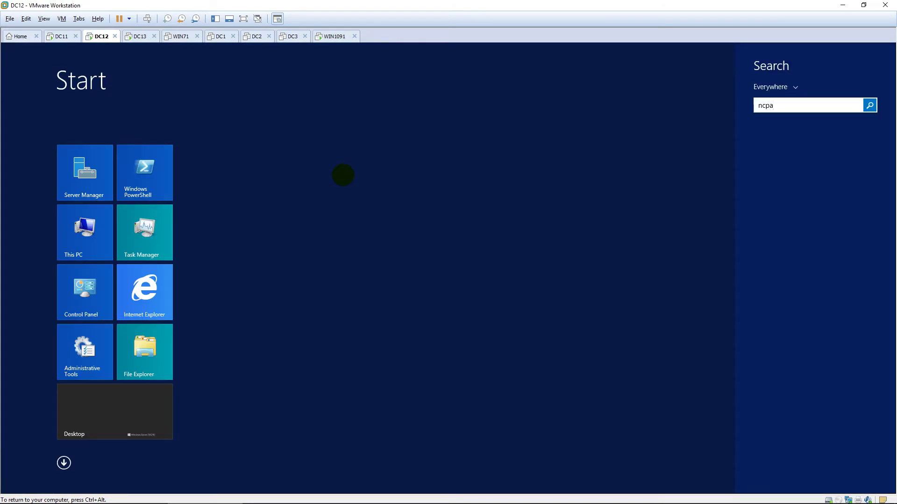
text(.cpl)
key(Return)
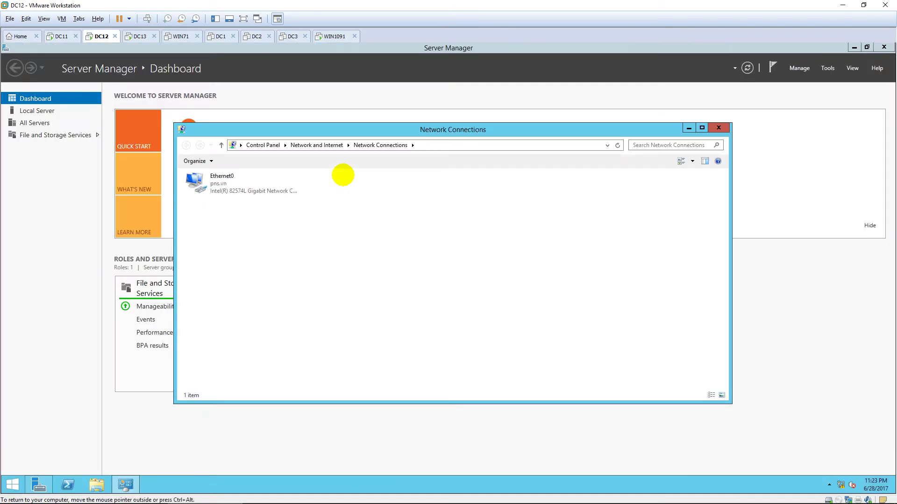
double_click(273, 181)
click(396, 341)
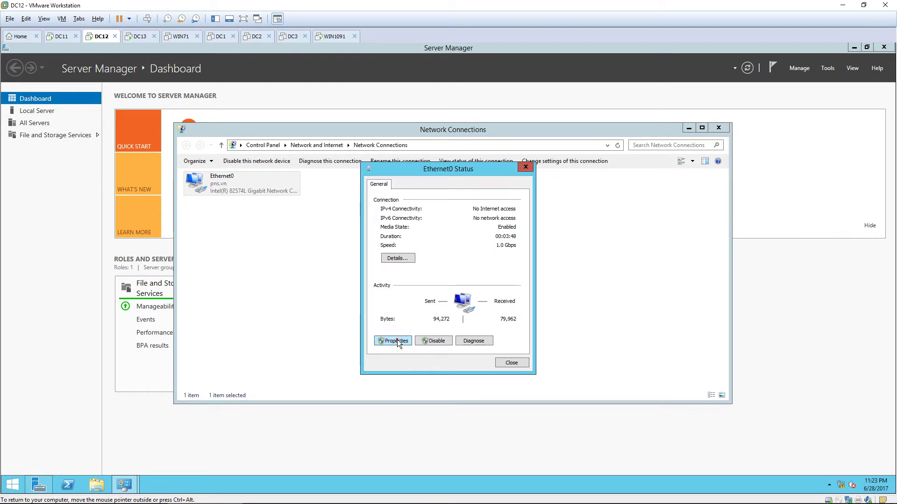
double_click(446, 308)
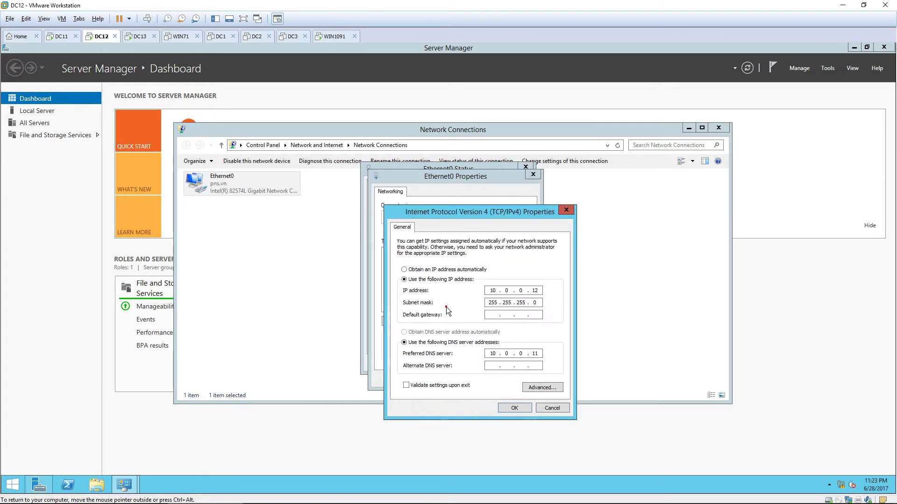
click(499, 315)
text(10.)
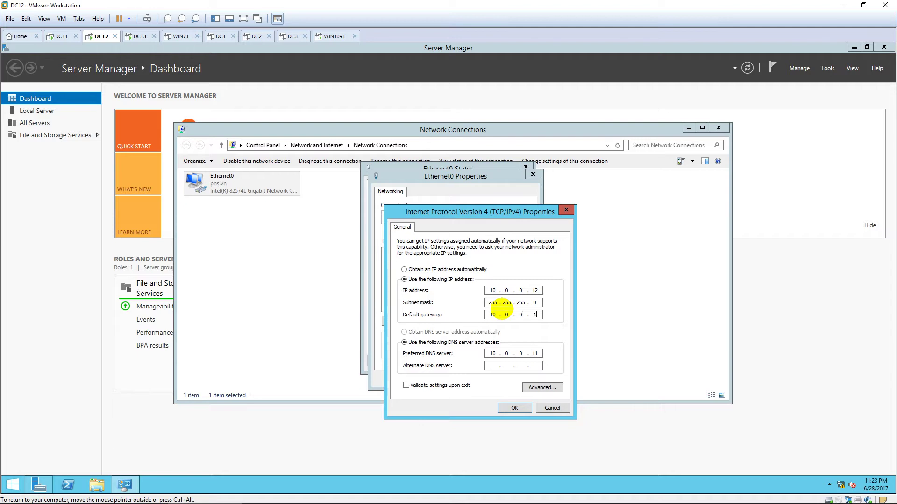
text(0.0.1)
click(514, 407)
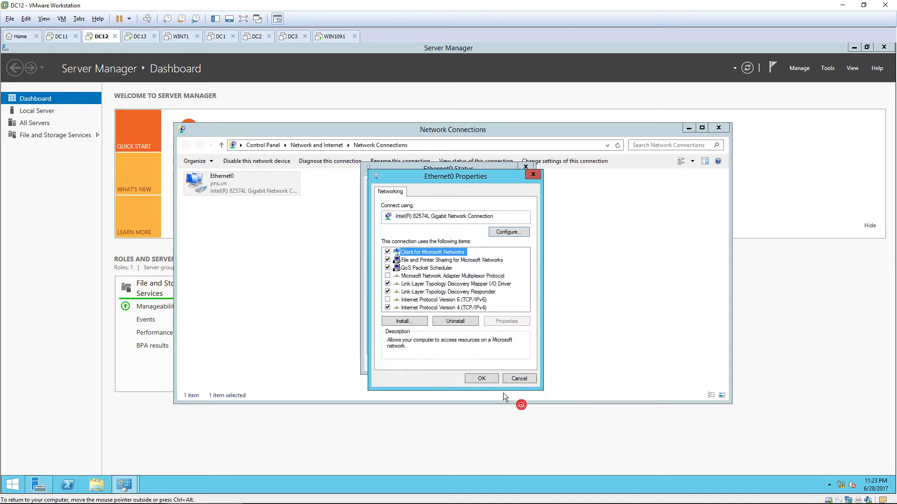
click(489, 380)
click(511, 363)
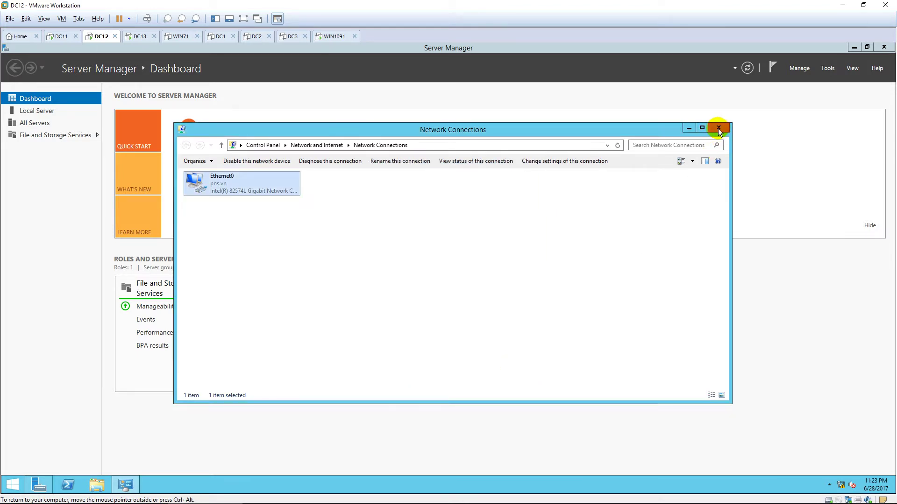
click(718, 129)
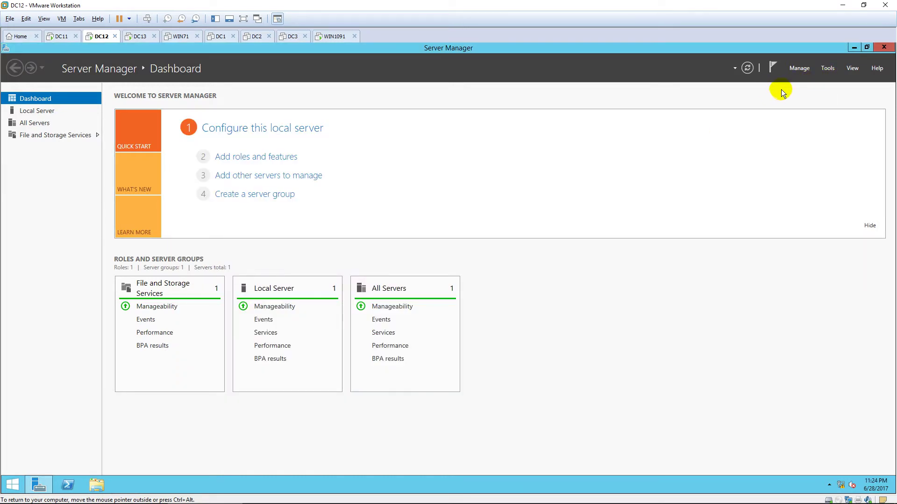
Create a new folder named DATA on the C: drive
click(884, 47)
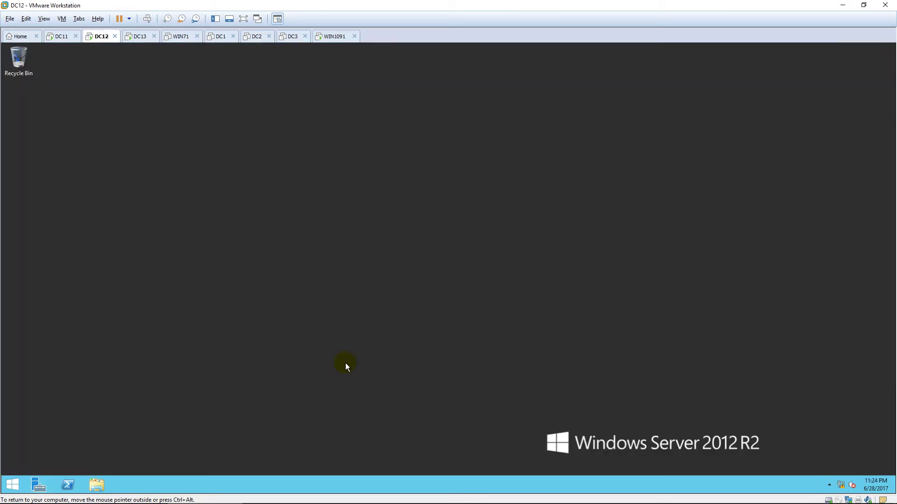
click(97, 485)
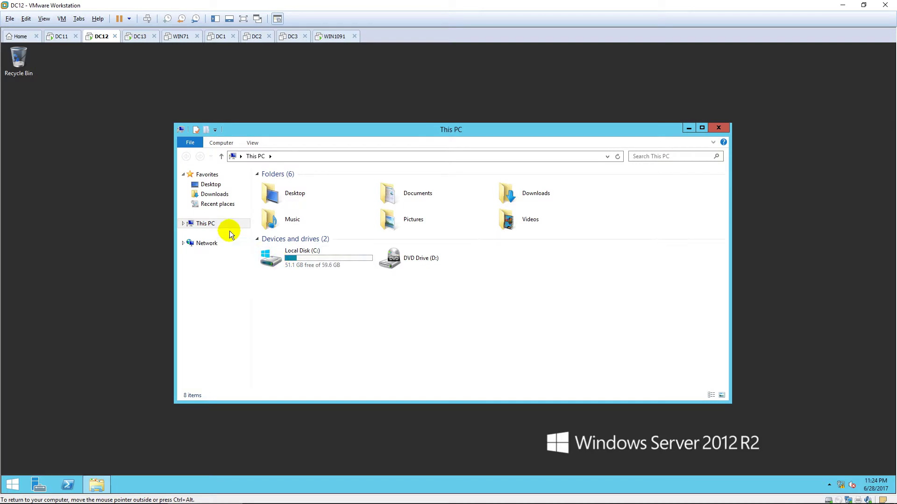
double_click(318, 253)
right_click(293, 253)
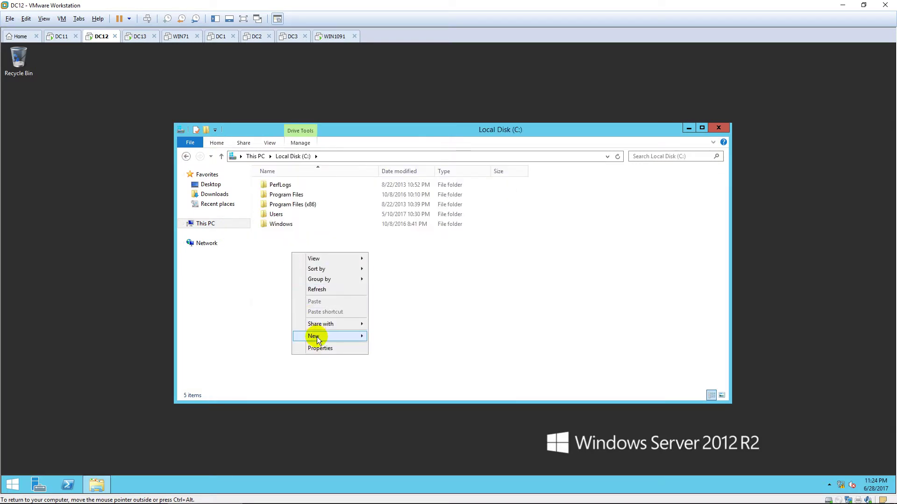
mouse_move(317, 337)
click(409, 338)
text(DATA)
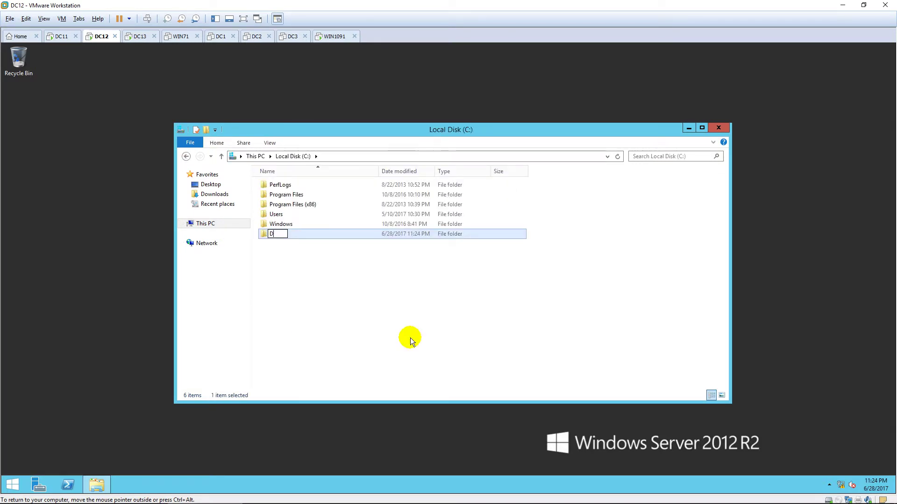
click(407, 341)
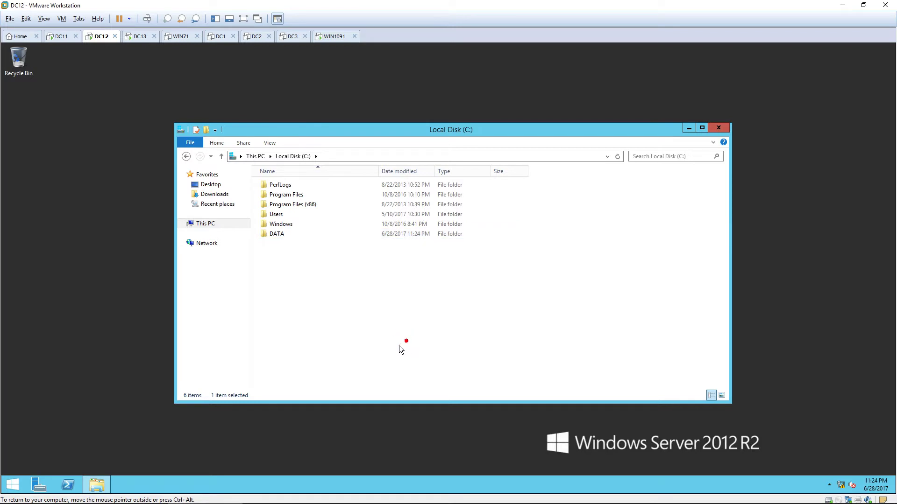
Turn on advanced sharing for the DATA folder and close its properties
click(303, 235)
right_click(303, 234)
click(340, 374)
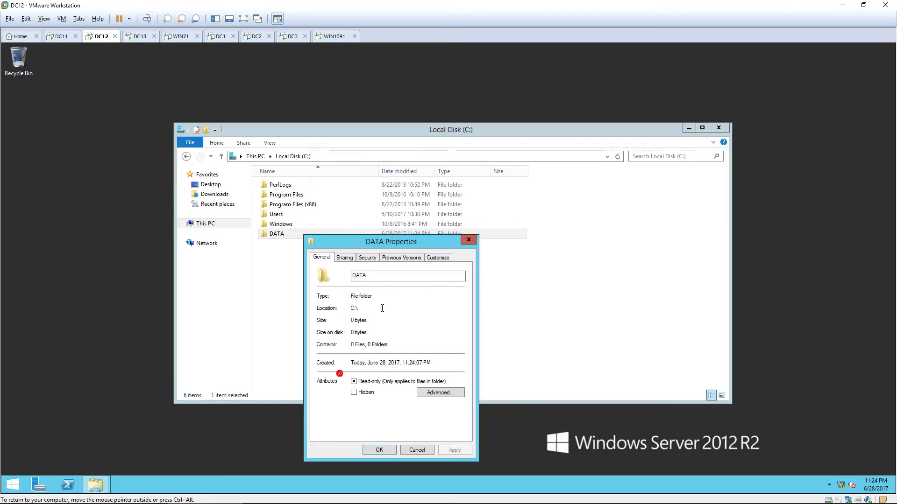
click(350, 258)
click(360, 370)
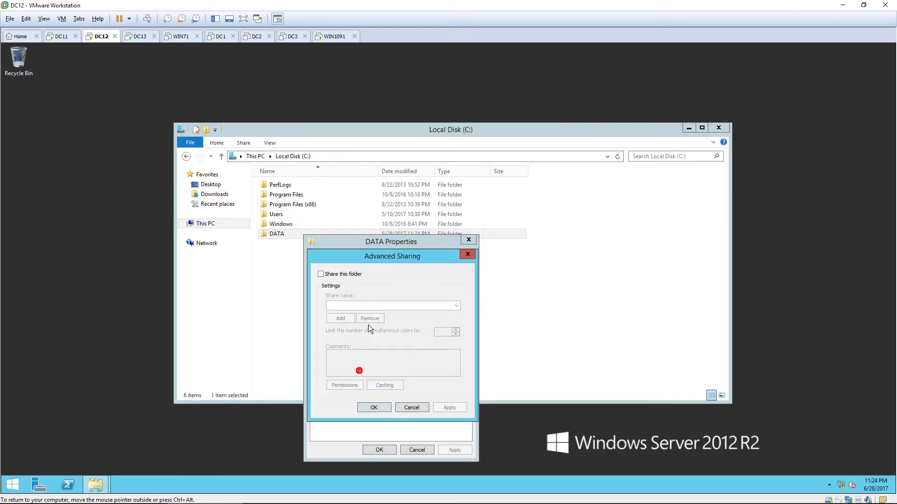
click(320, 274)
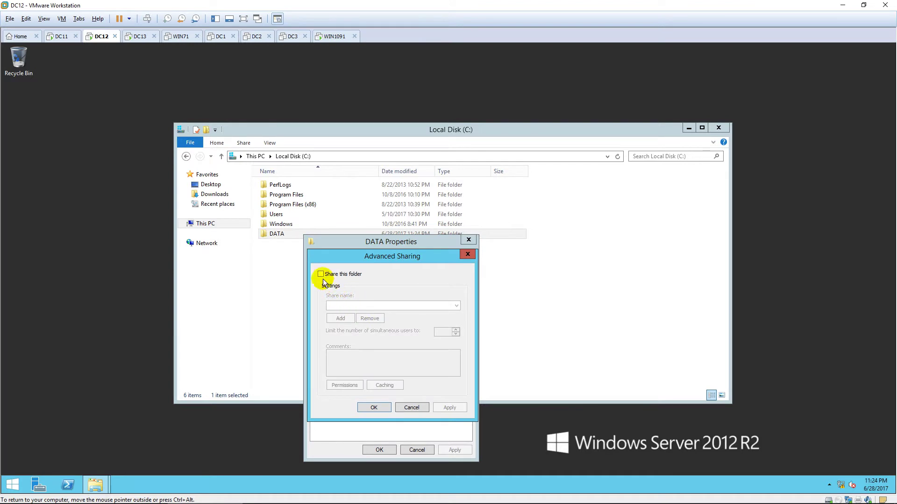
click(370, 406)
click(377, 449)
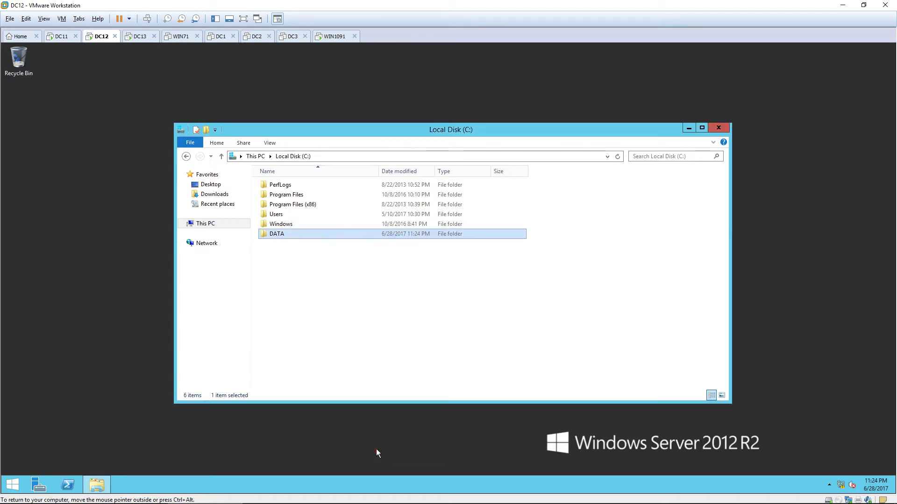
Create a text document named Report in DATA containing 'This is my report'
double_click(302, 240)
right_click(299, 240)
mouse_move(366, 345)
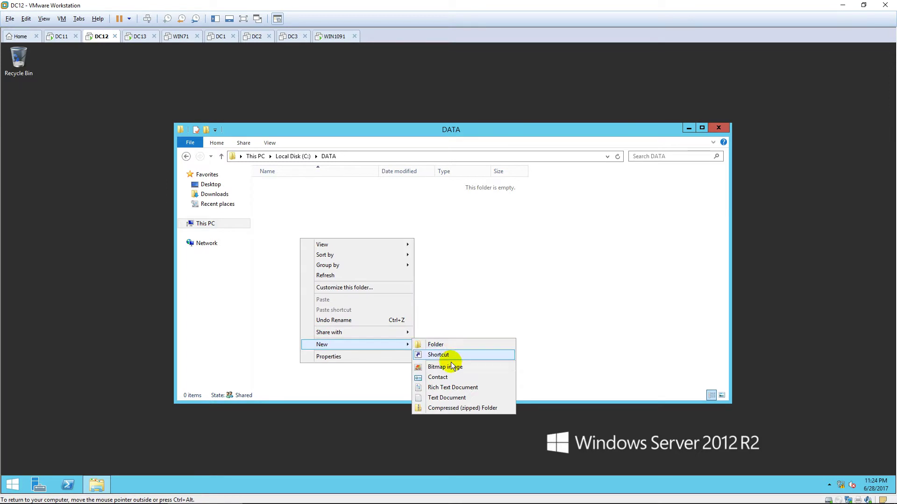
click(441, 397)
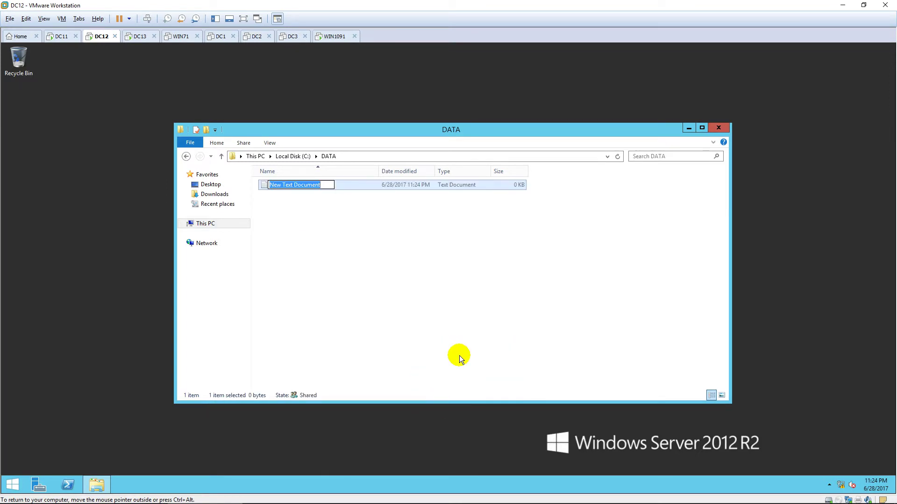
text(Report)
key(Return)
key(Return)
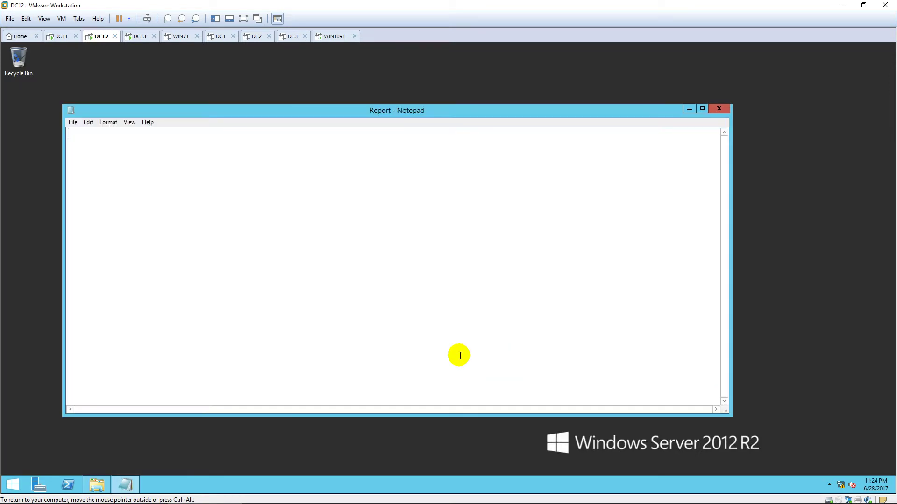
text(This is my report)
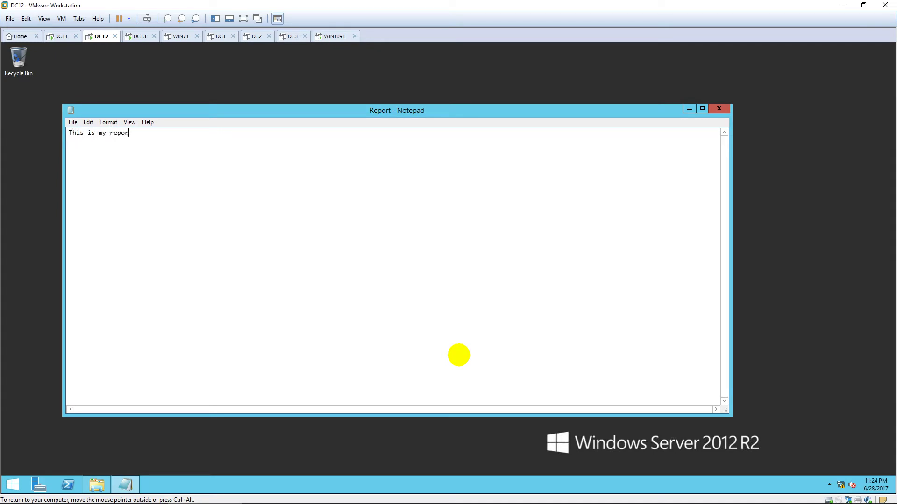
Set the report's font size to 22, save and close it, then switch to DC13
click(108, 122)
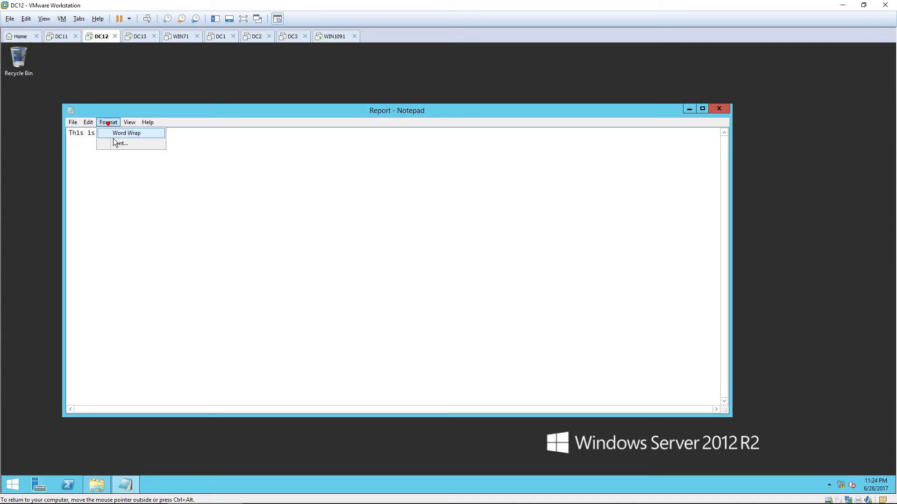
click(113, 144)
click(248, 259)
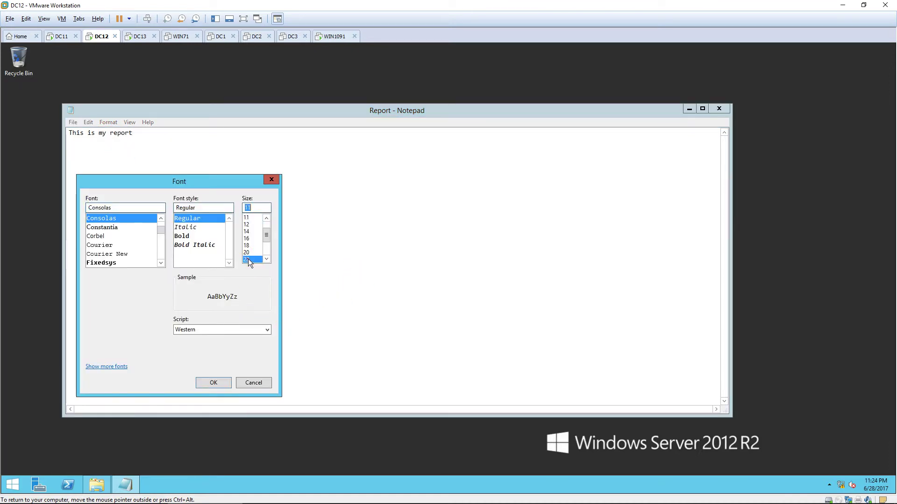
click(216, 382)
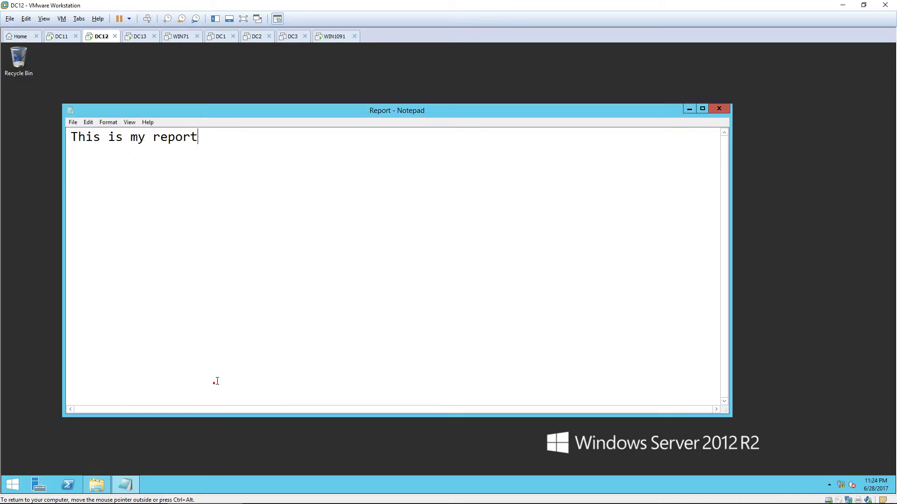
click(73, 122)
click(90, 155)
click(715, 110)
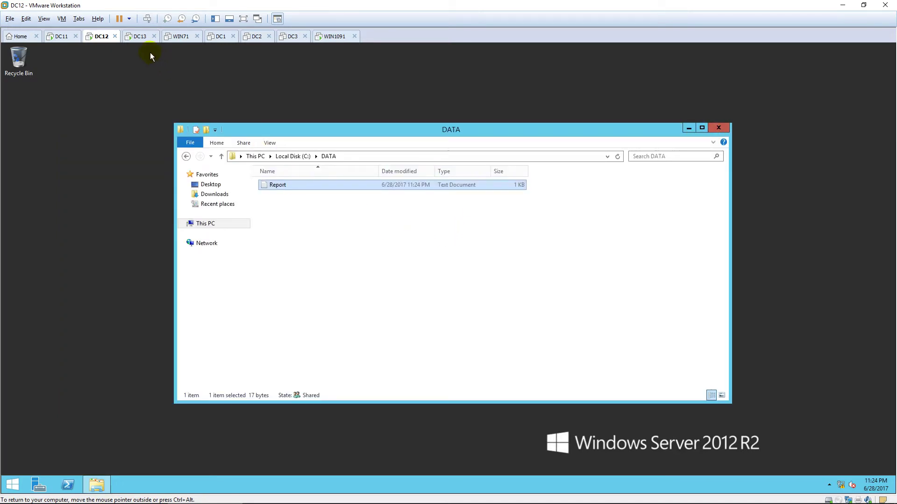
click(140, 36)
Sign in to DC13 as domain administrator with the account password and open Start search
click(307, 199)
key(ctrl+alt+Insert)
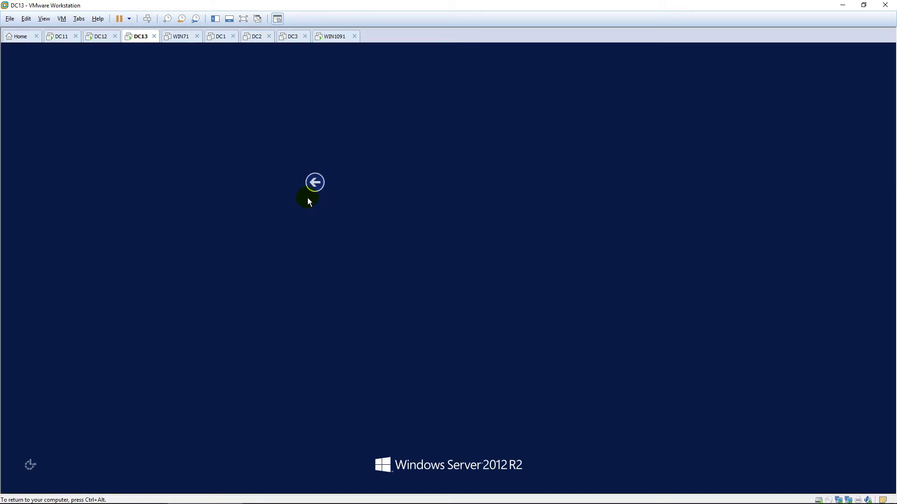
text(••••••)
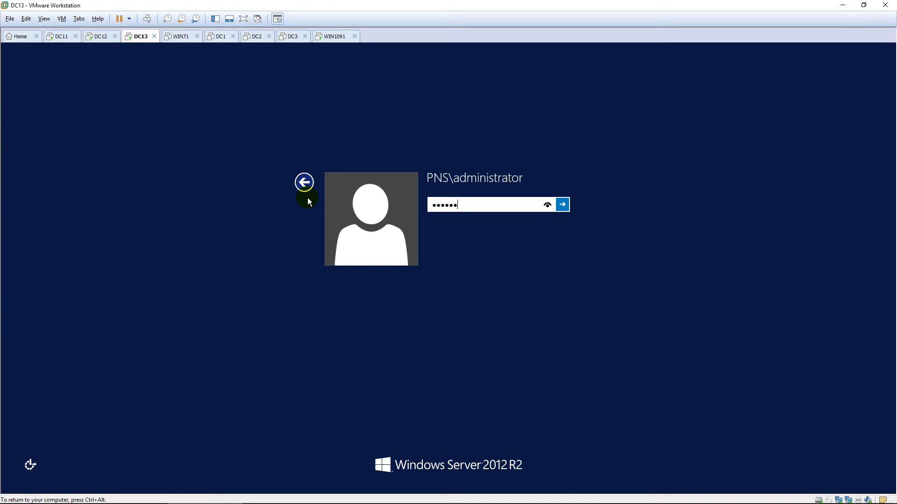
key(Return)
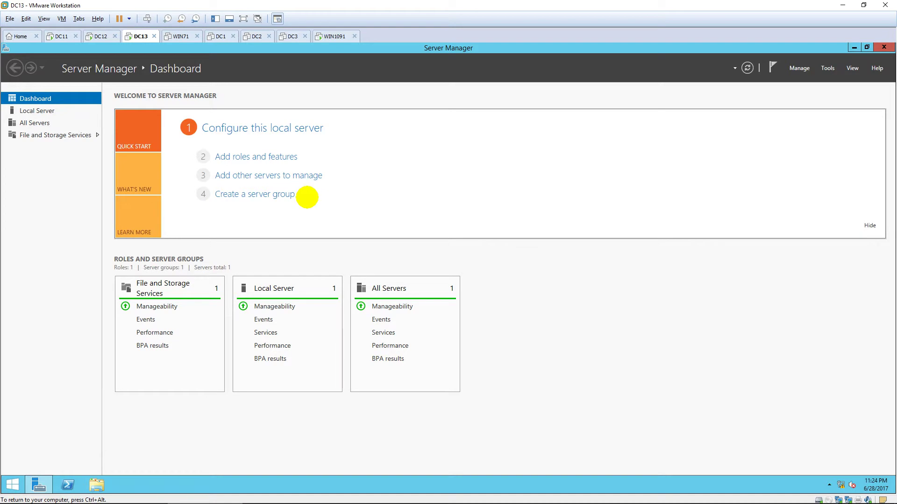
key(super)
Rename DC13's Ethernet0 adapter to LAN in Network Connections (ncpa.cpl)
text(ncpa.c)
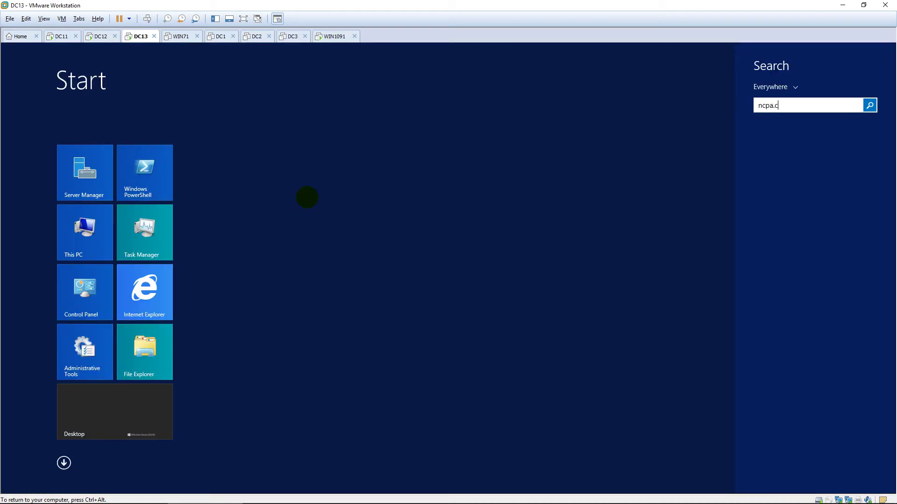
text(pl)
key(Return)
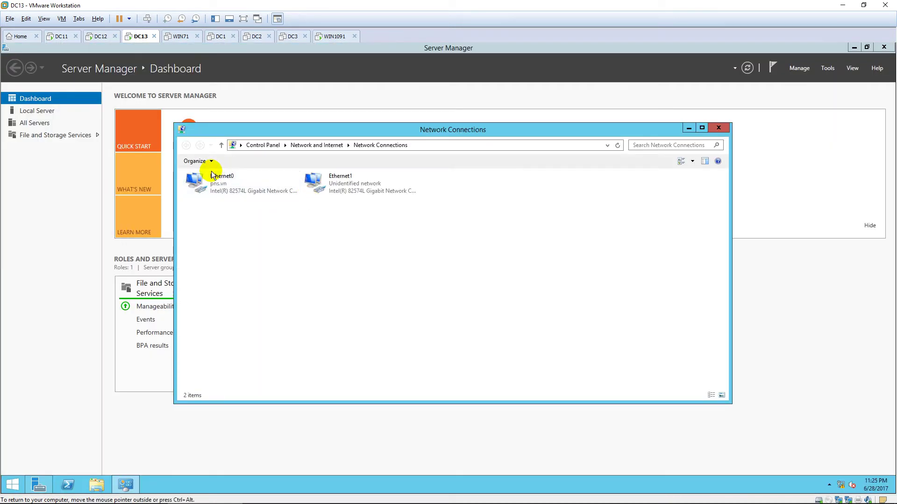
click(231, 177)
key(F2)
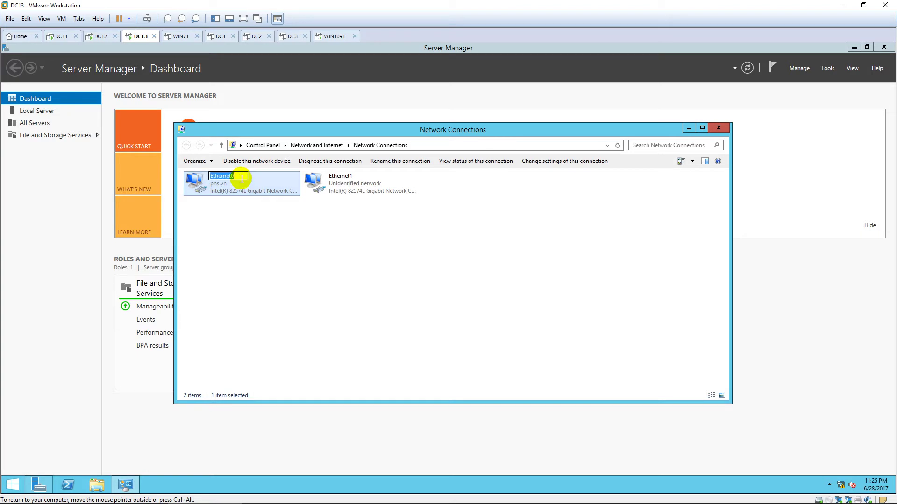
text(LAN)
click(240, 239)
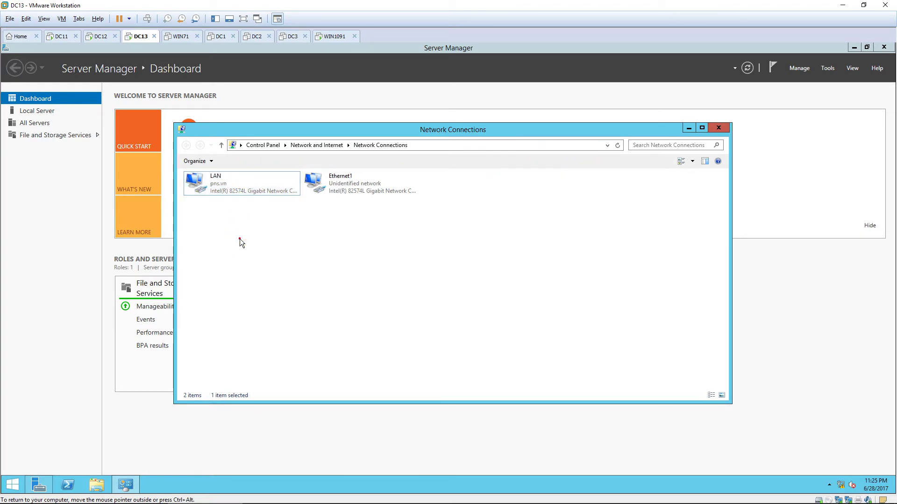
Check the LAN adapter's IPv4 is 10.0.0.13 with DNS 10.0.0.11, then select Ethernet1
double_click(248, 182)
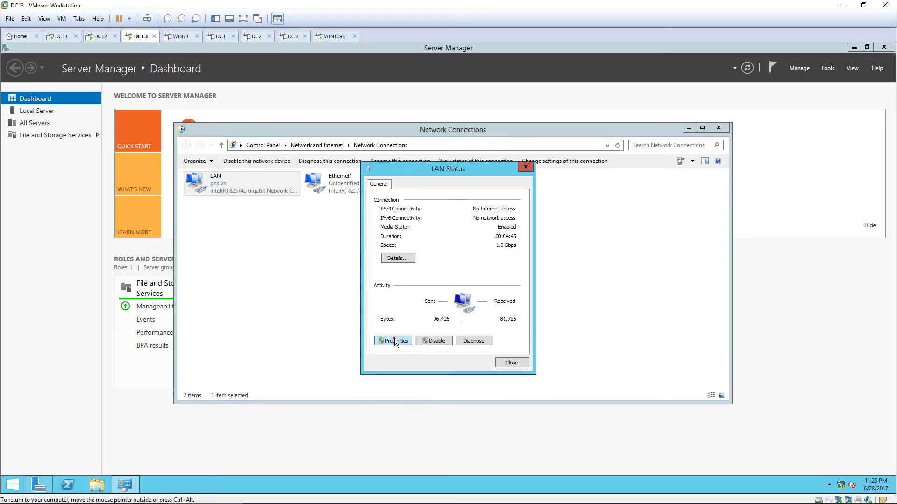
click(392, 340)
double_click(442, 308)
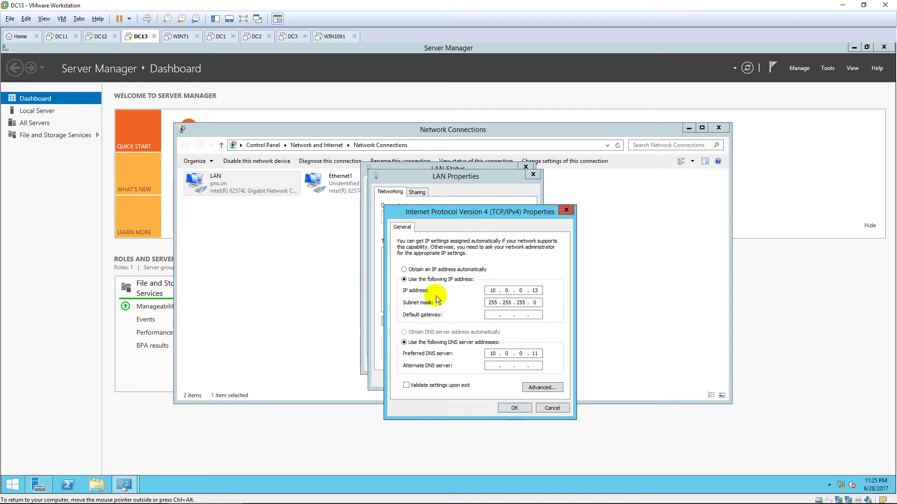
click(514, 408)
click(489, 392)
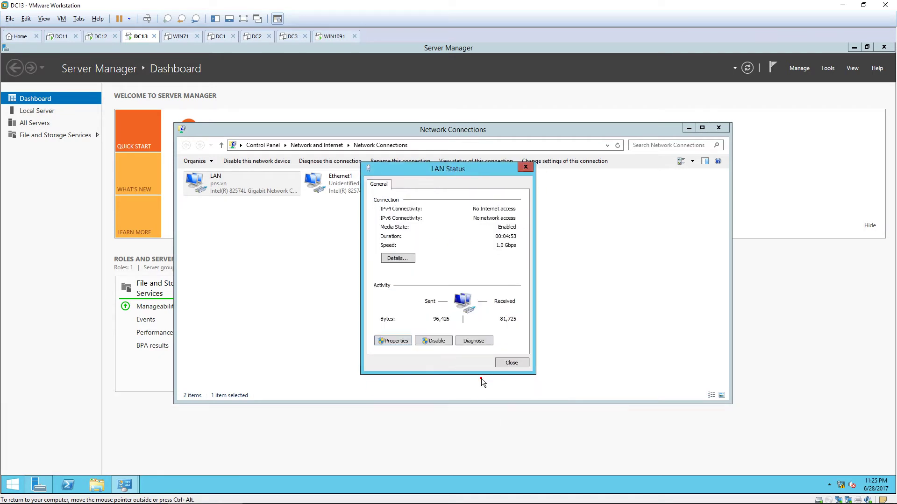
click(511, 362)
click(352, 185)
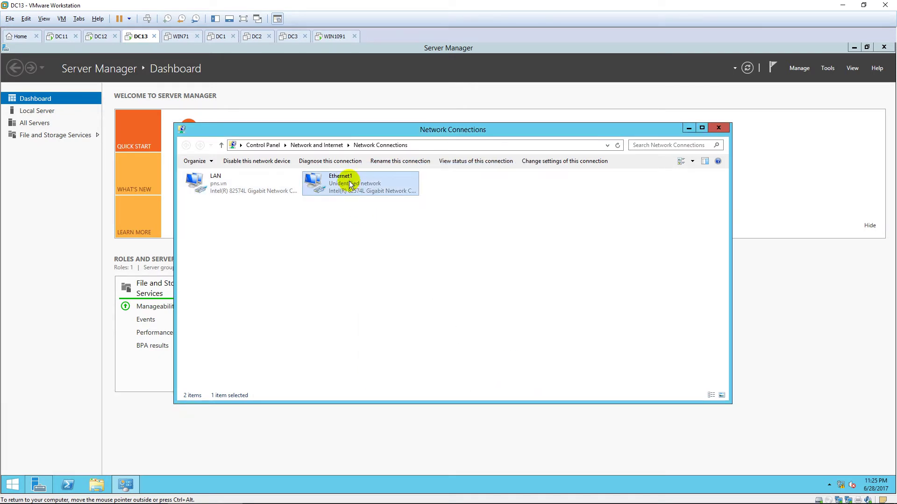
Rename Ethernet1 to Internet and turn off its IPv6
click(350, 181)
click(351, 177)
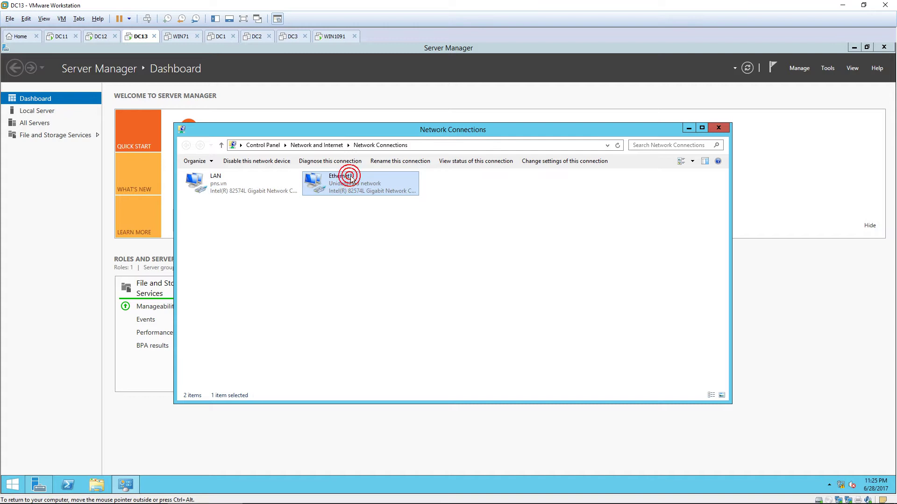
text(I)
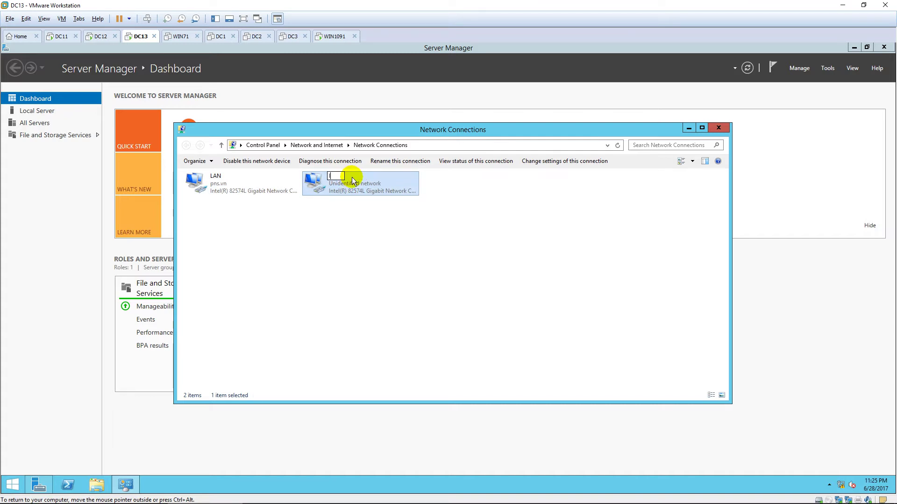
text(nternet)
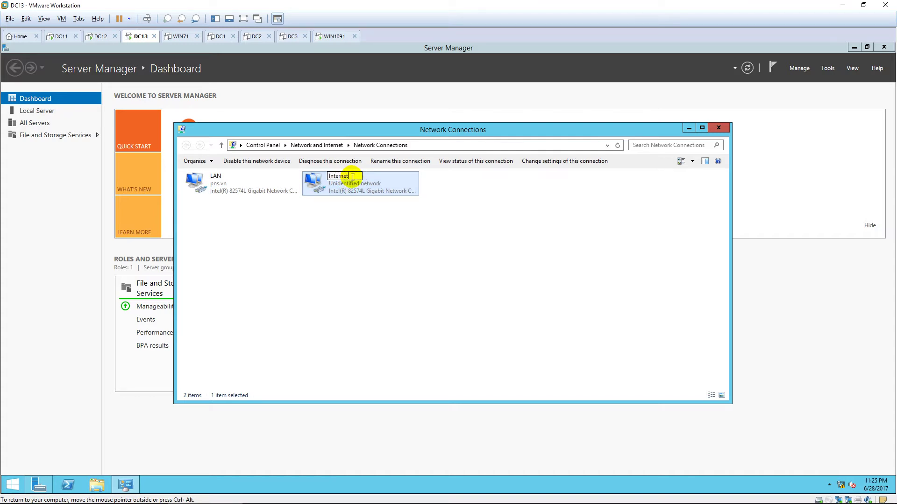
click(390, 237)
double_click(360, 182)
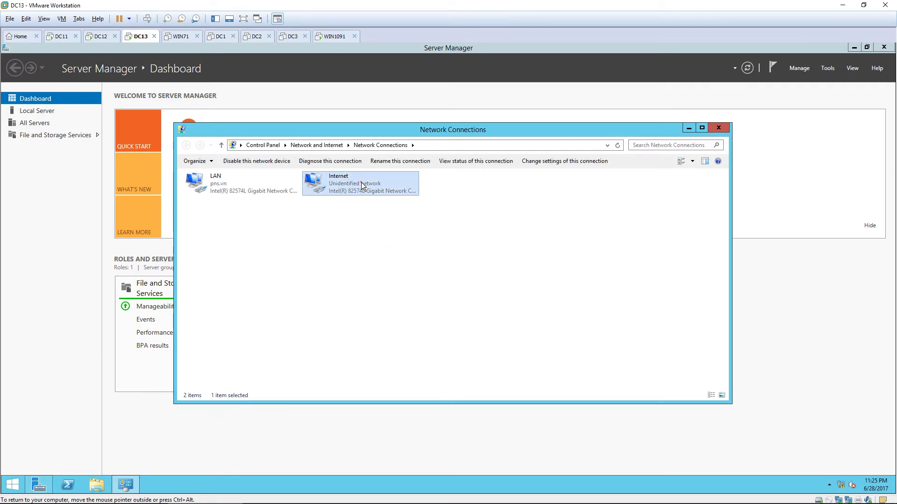
click(391, 337)
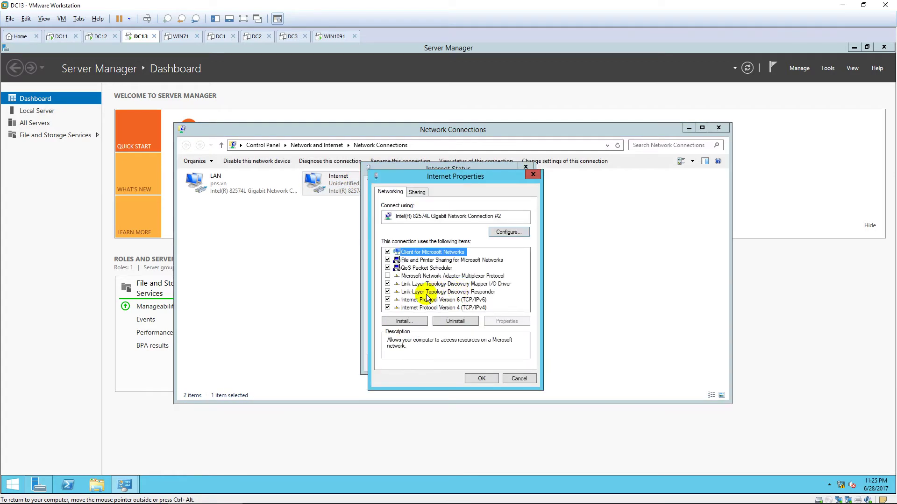
click(387, 299)
Give the Internet adapter static IPv4 10.0.2.13 with mask 255.255.255.0, closing all windows
double_click(468, 308)
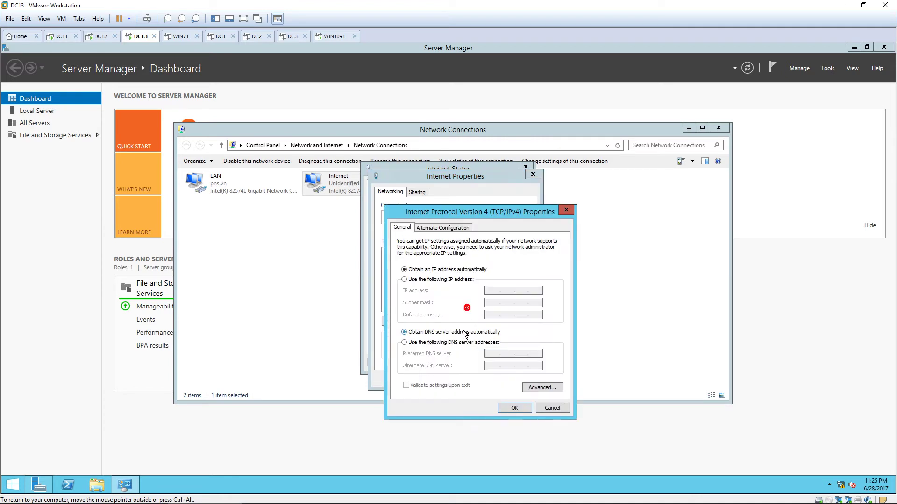
click(437, 280)
click(491, 290)
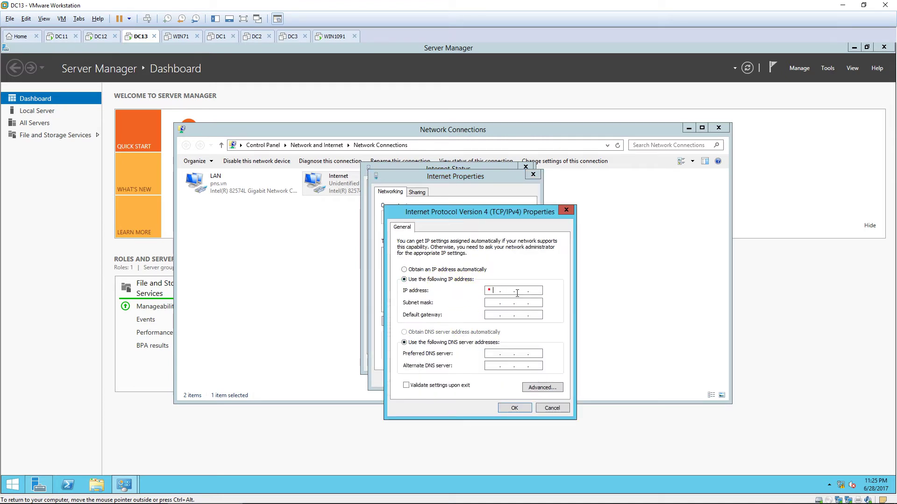
text(10.0.)
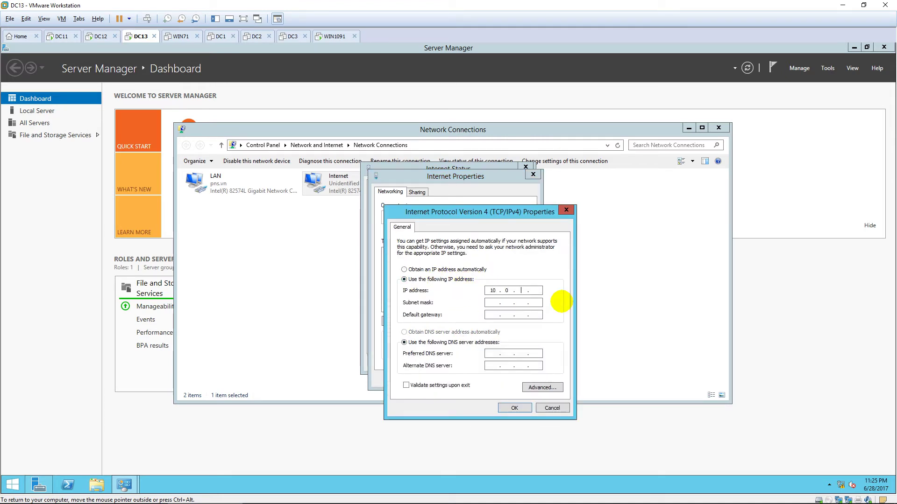
text(2.13)
key(Tab)
text(255 . 255 . 255 . 0)
click(513, 408)
click(482, 378)
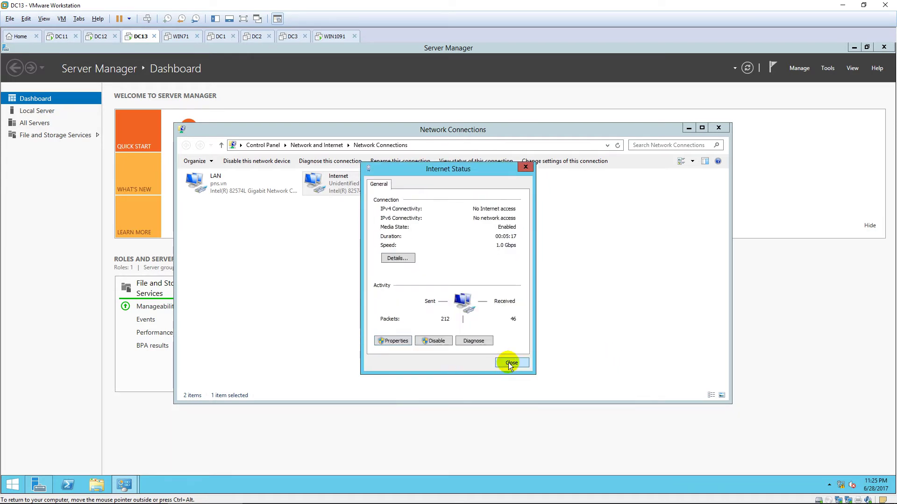
click(508, 362)
click(718, 128)
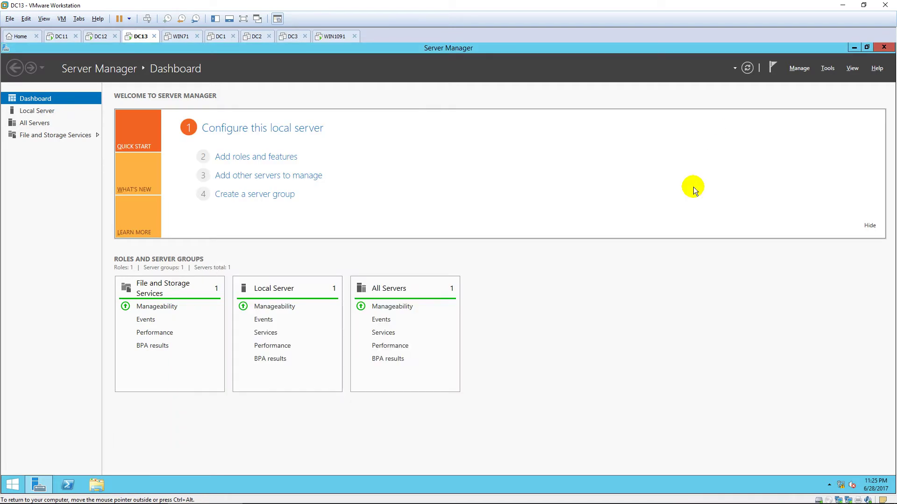
Open the firewall console with wf.msc and turn the Domain Profile firewall off
key(super)
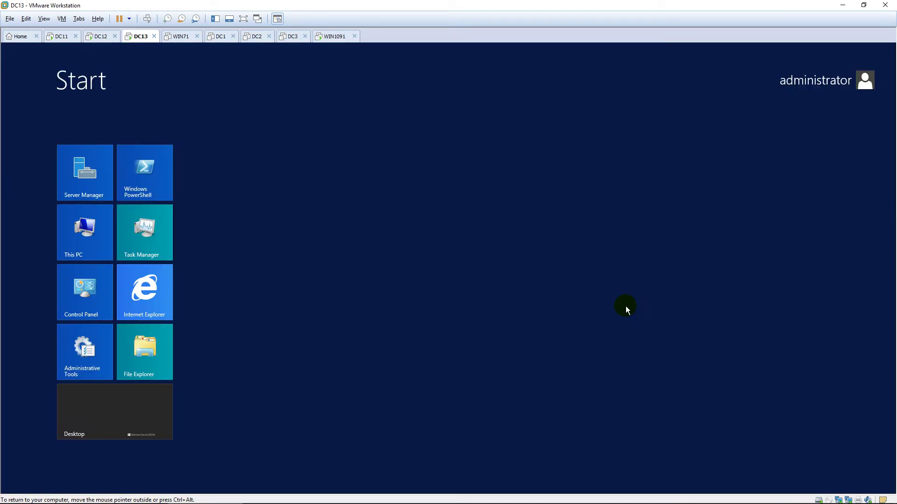
text(wf.msc)
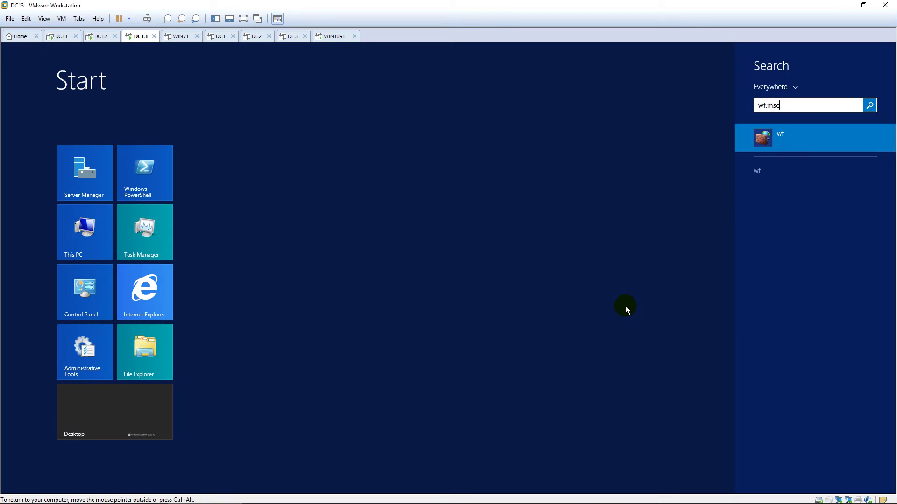
key(Return)
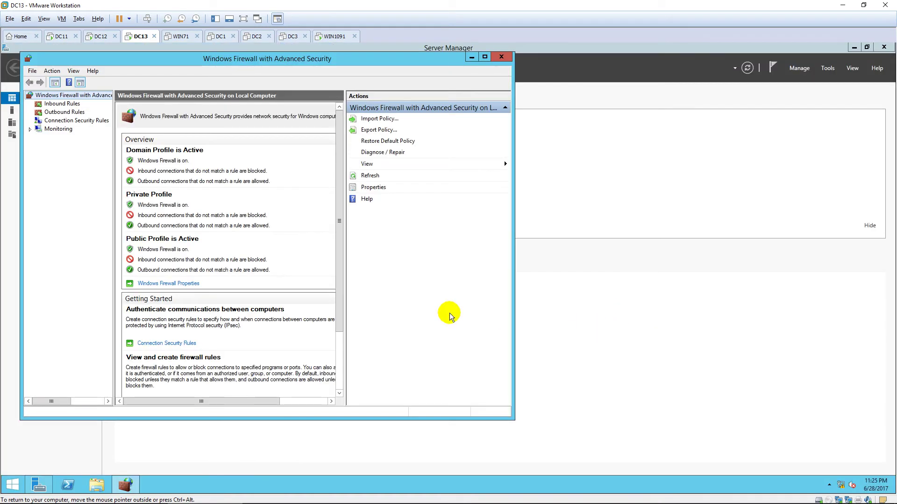
click(190, 284)
click(292, 186)
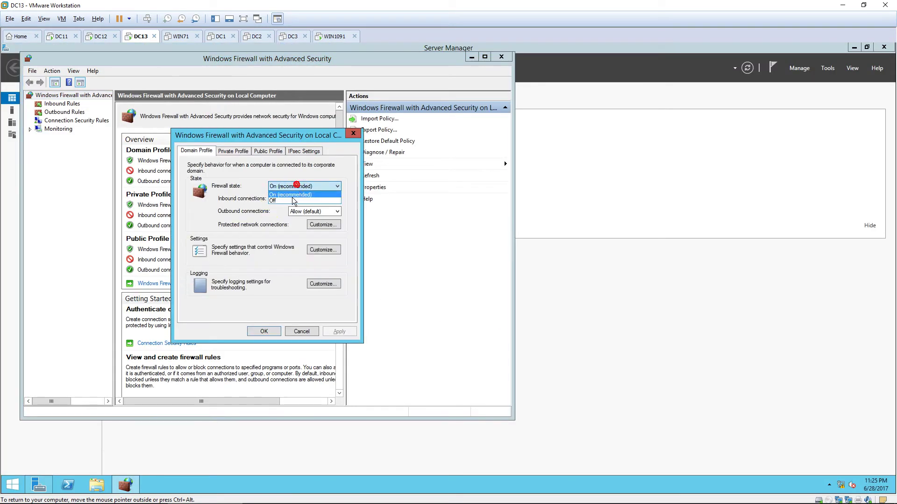
click(291, 201)
Turn the Private and Public Profile firewalls off, apply, and close the console
click(233, 151)
click(282, 185)
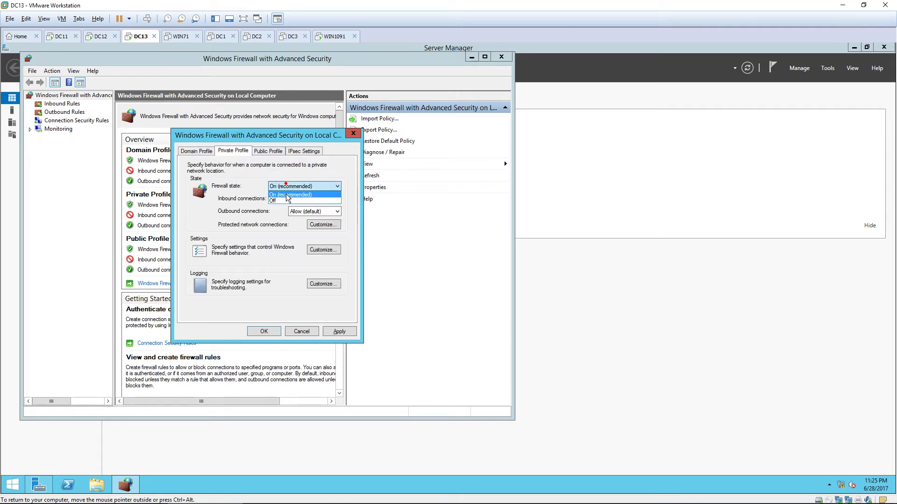
click(286, 200)
click(268, 151)
click(290, 189)
click(290, 199)
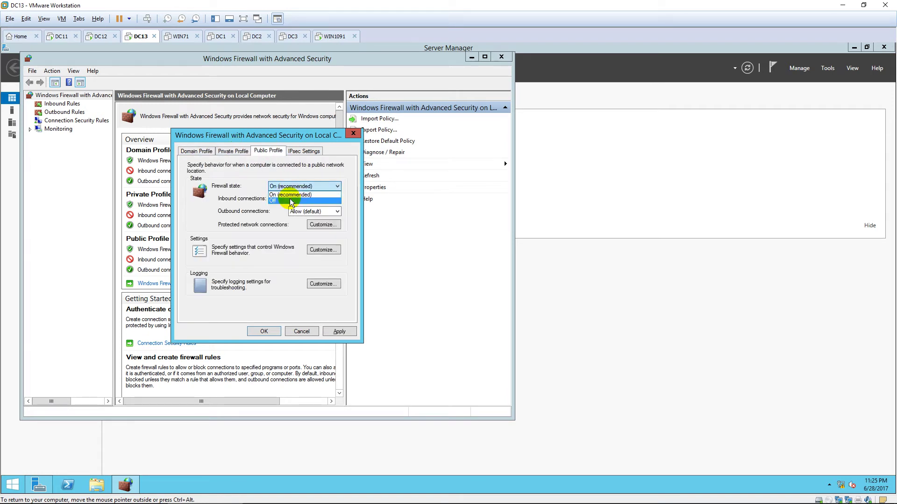
click(263, 331)
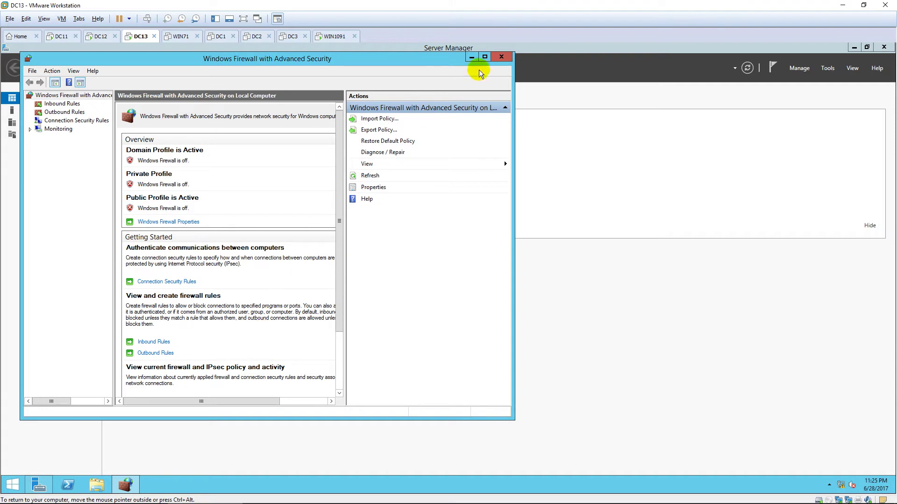
click(502, 56)
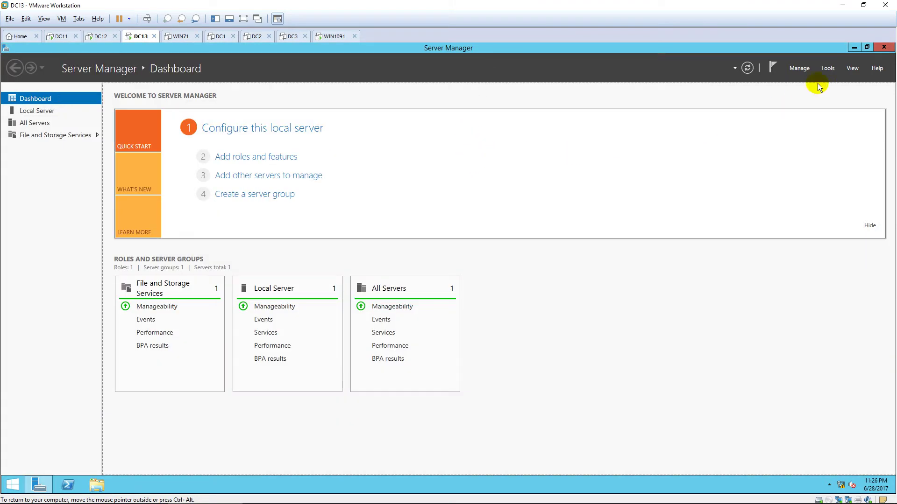
Start a role-based Add Roles and Features installation targeting DC13
click(799, 68)
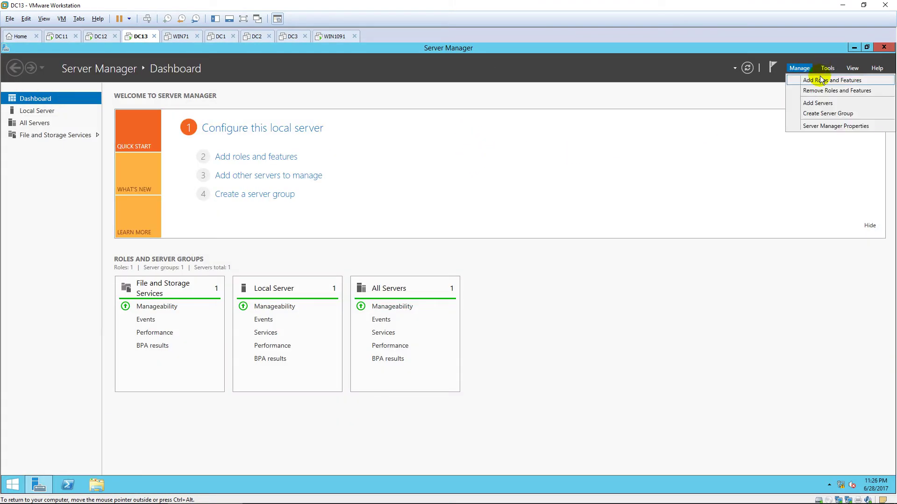
click(815, 81)
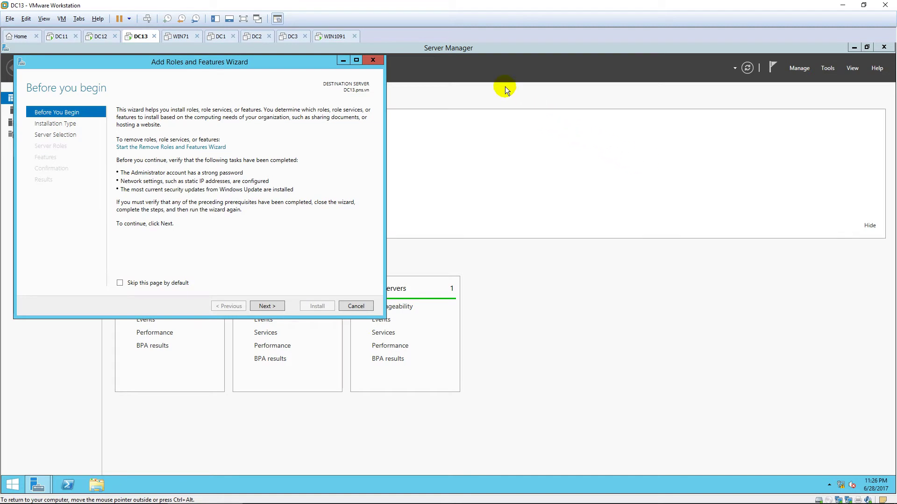
click(356, 60)
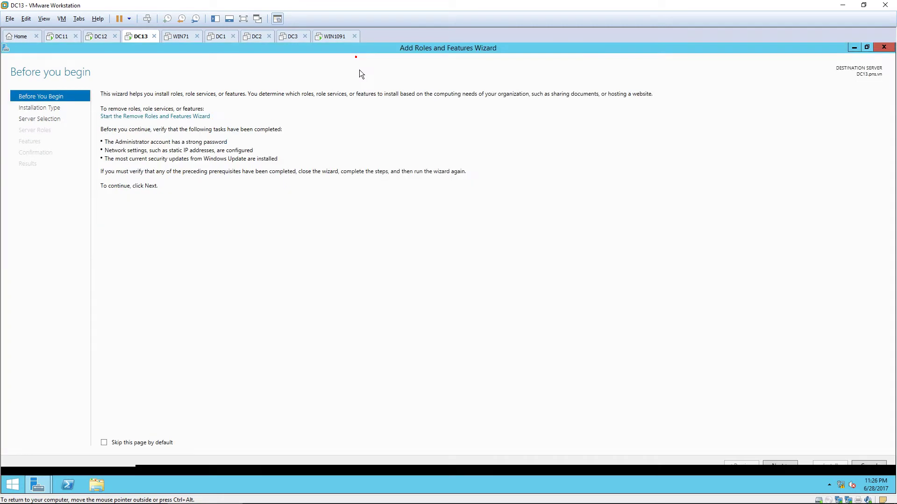
click(789, 465)
click(788, 465)
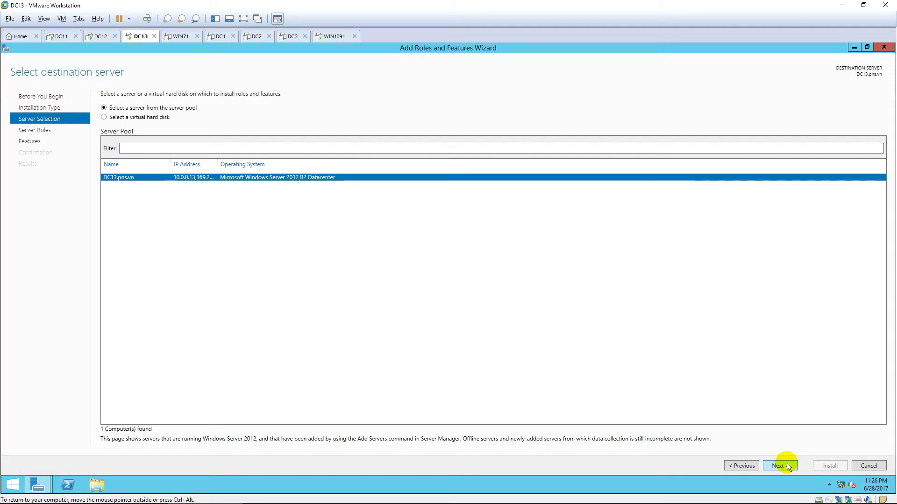
click(788, 465)
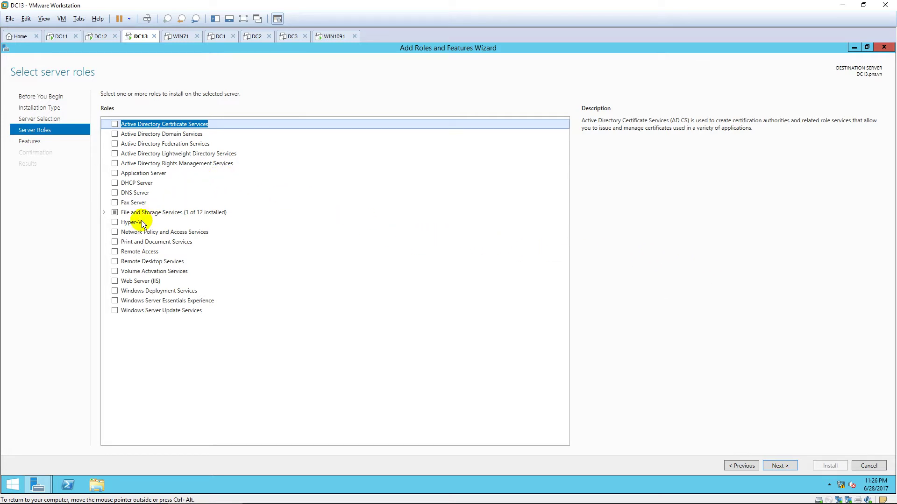
Select the Remote Access role with Routing and its required features, then install
click(115, 252)
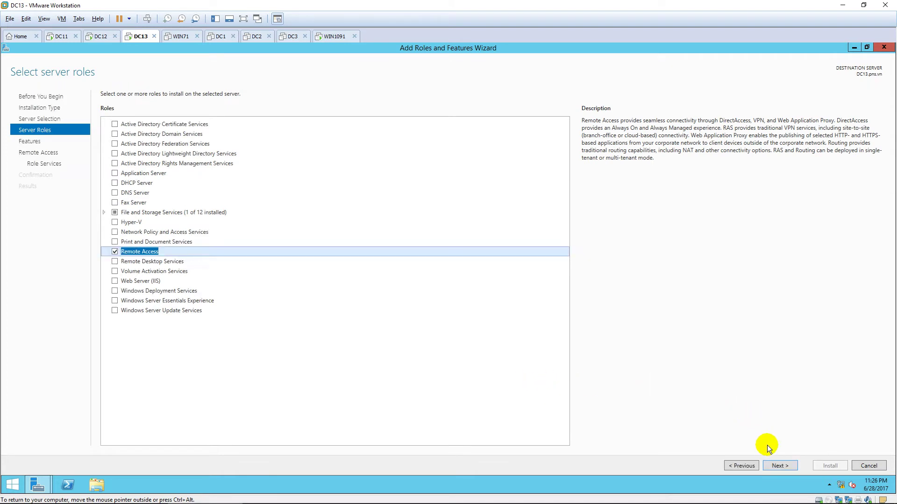
click(782, 466)
click(782, 466)
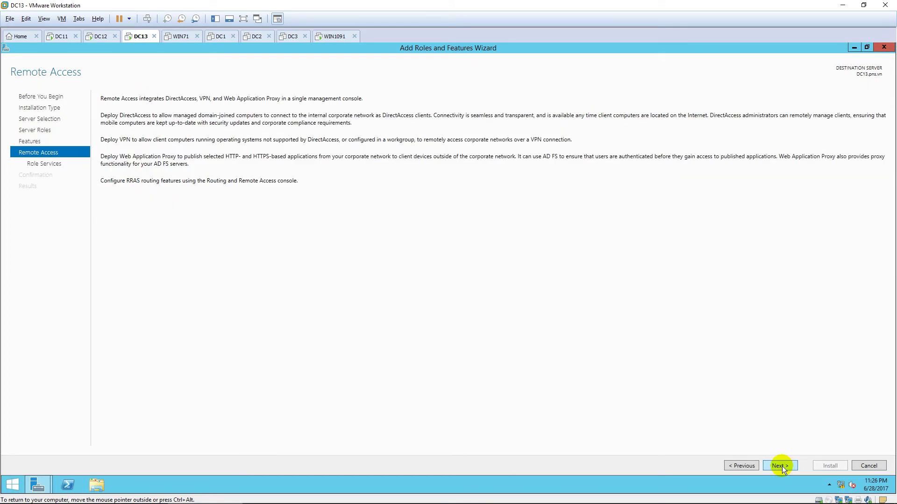
click(782, 466)
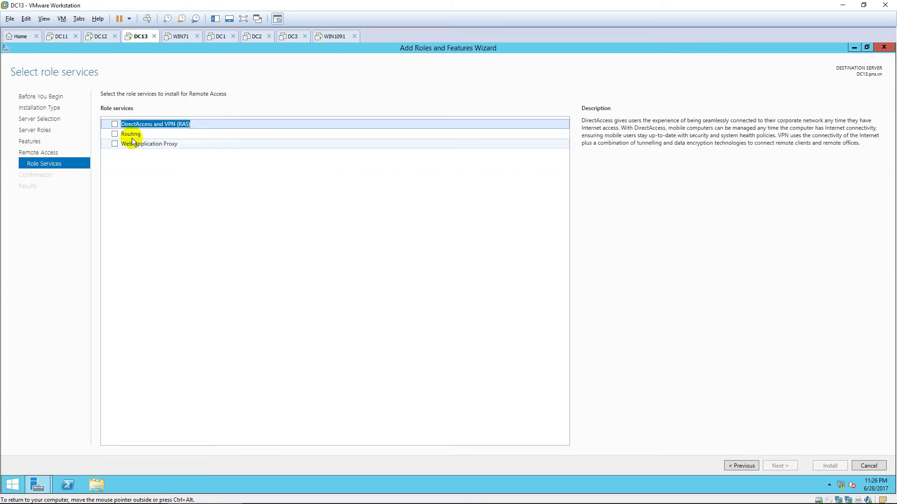
click(115, 134)
click(477, 336)
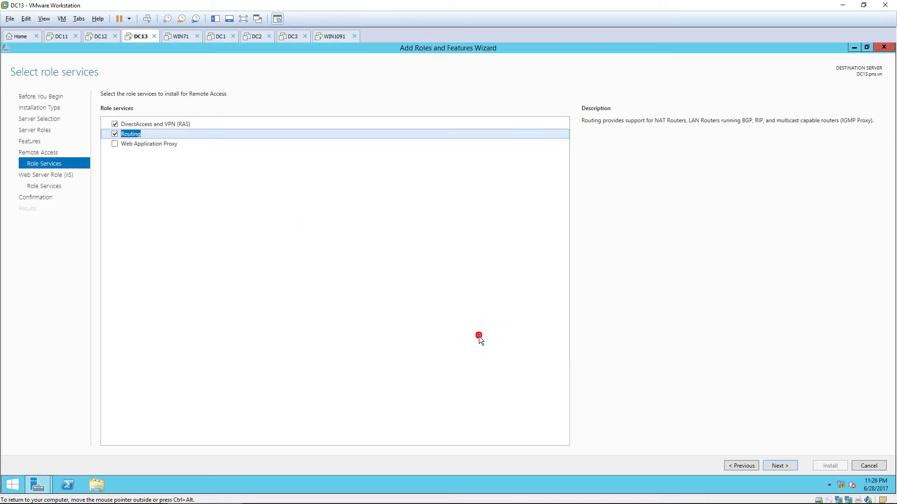
click(793, 467)
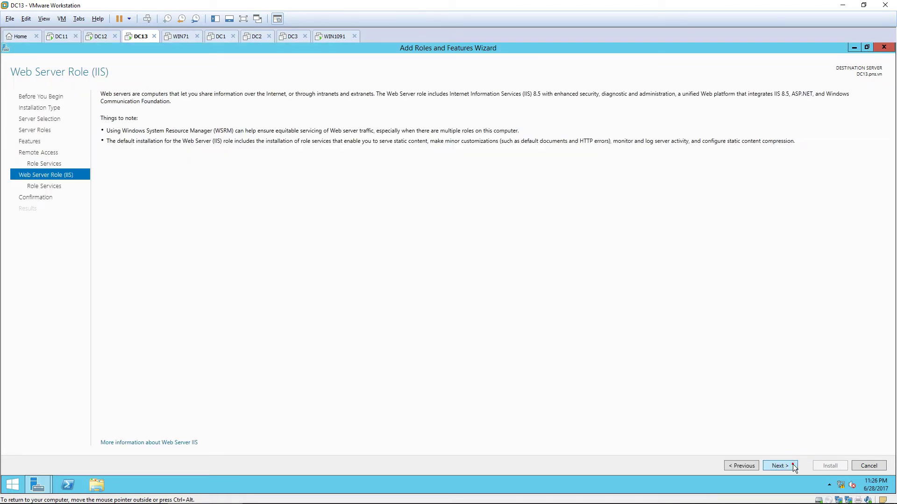
click(792, 464)
click(792, 464)
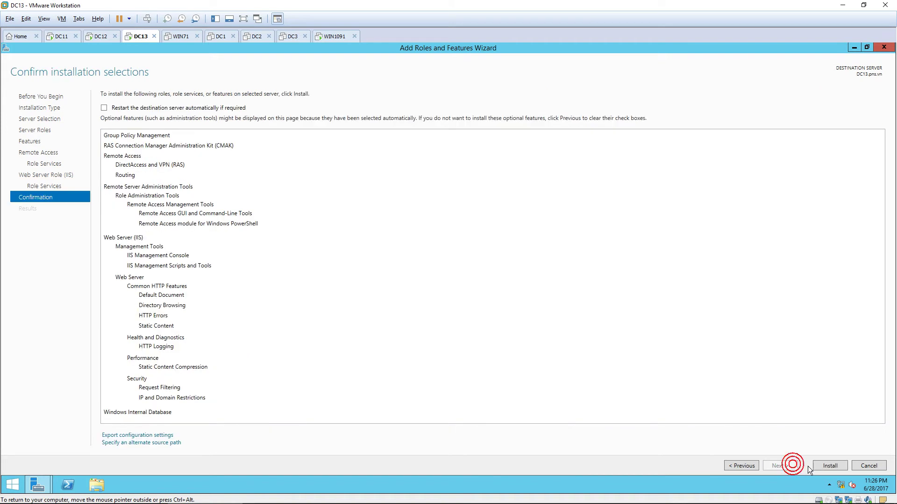
click(825, 467)
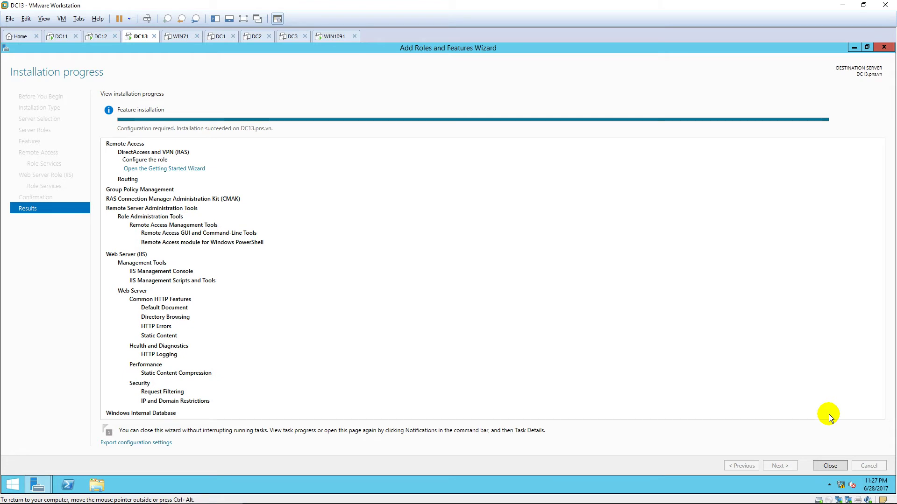
Close the wizard once the Remote Access installation succeeds
click(831, 465)
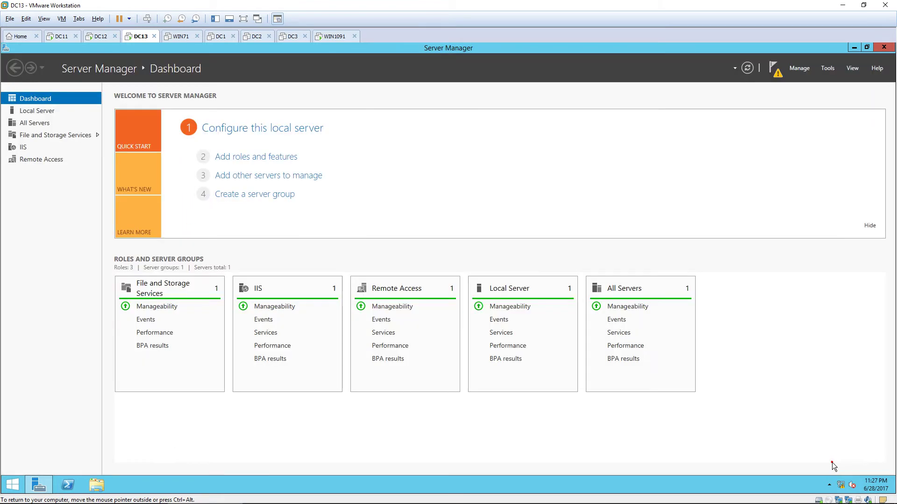
Launch Routing and Remote Access from Tools, maximize it, and bring up DC13 (local)'s actions
click(829, 68)
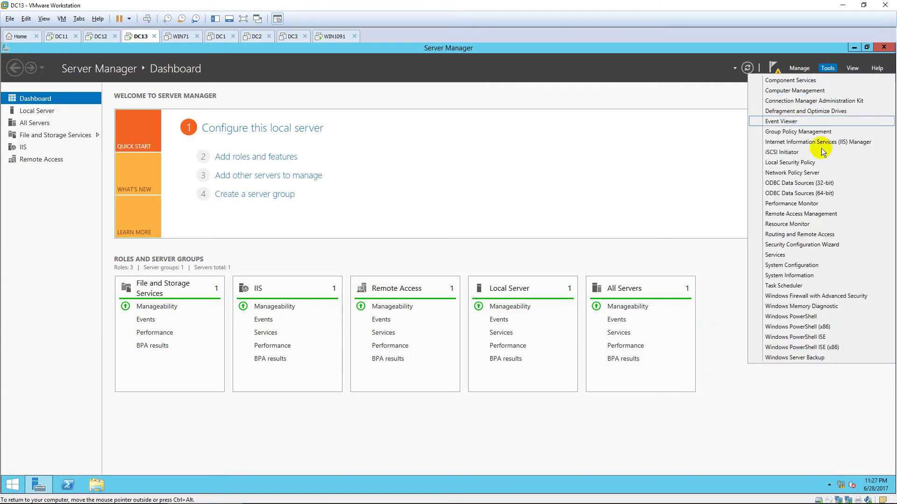
click(846, 236)
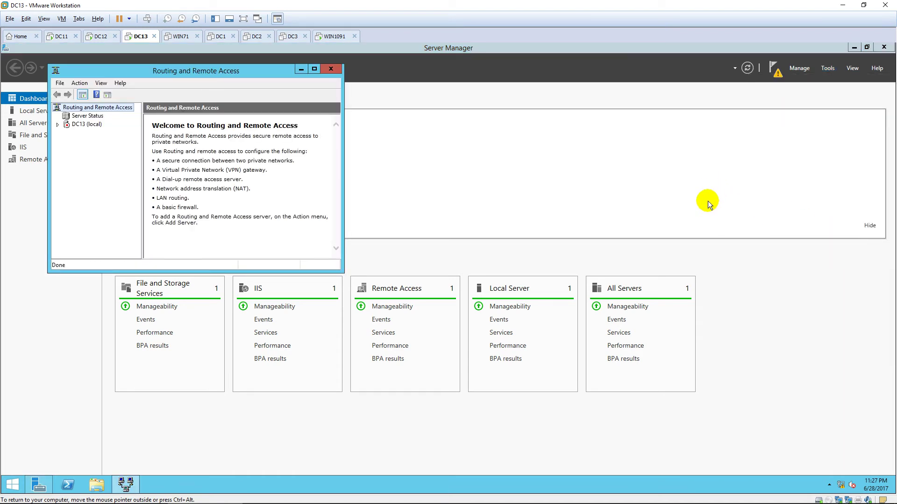
click(314, 69)
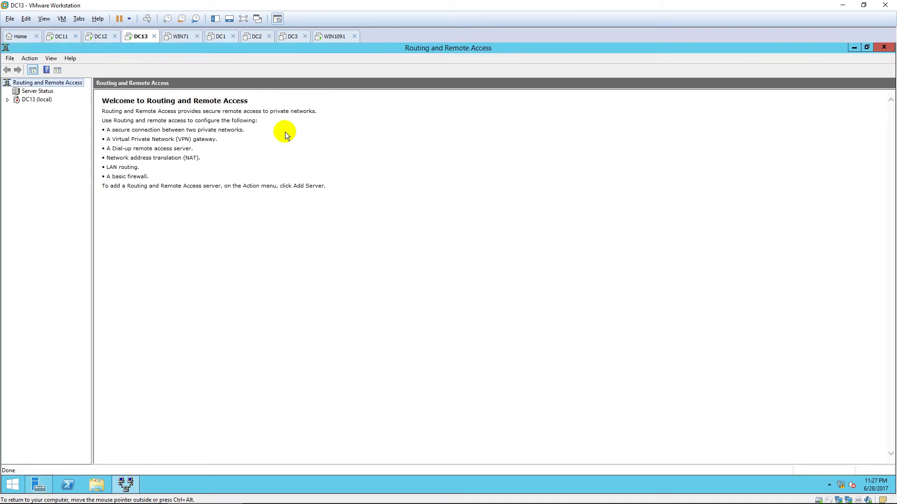
click(39, 100)
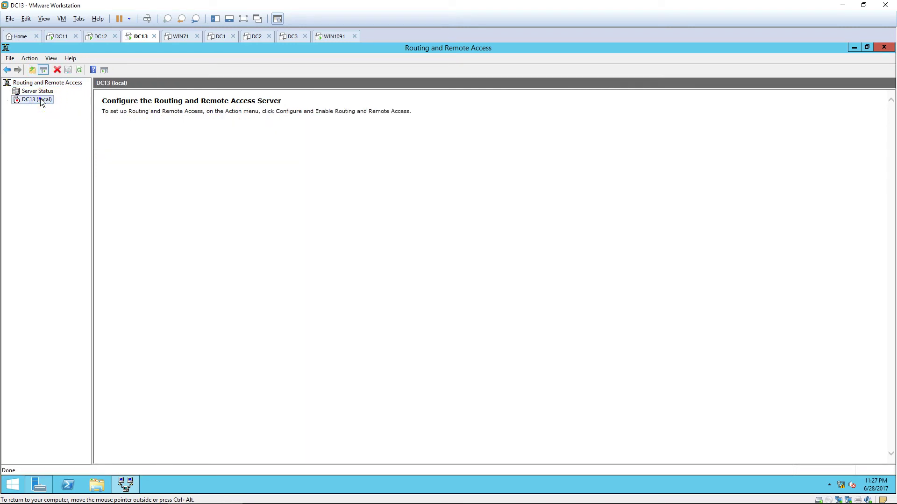
right_click(41, 100)
Start the RRAS wizard for VPN remote access, picking the Internet-facing interface and range-based addressing
click(164, 106)
click(508, 346)
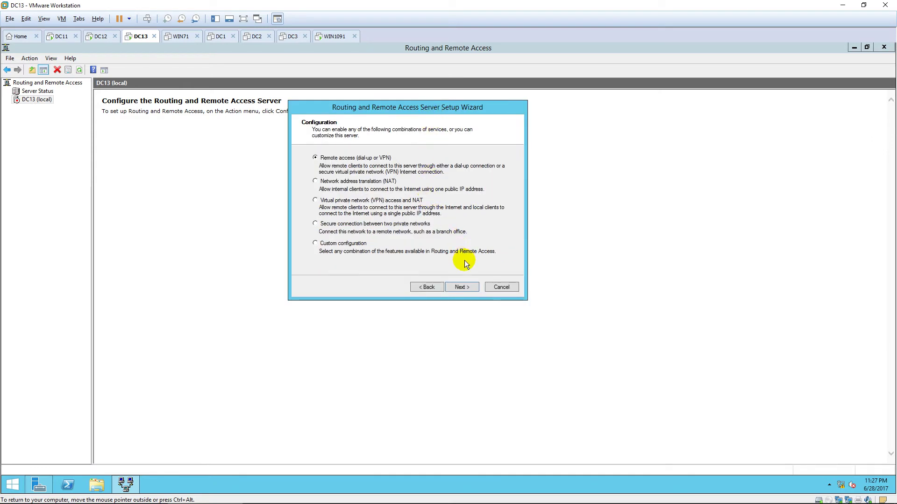
click(461, 286)
click(320, 168)
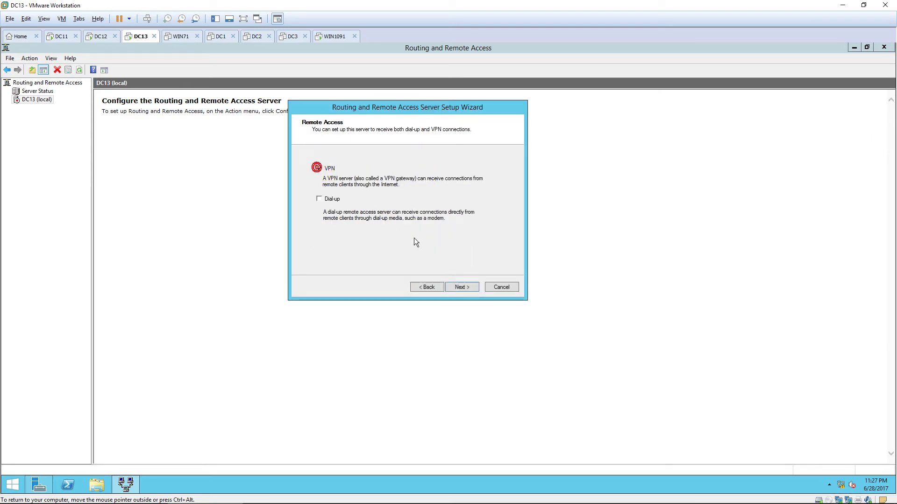
click(460, 285)
click(464, 287)
click(403, 187)
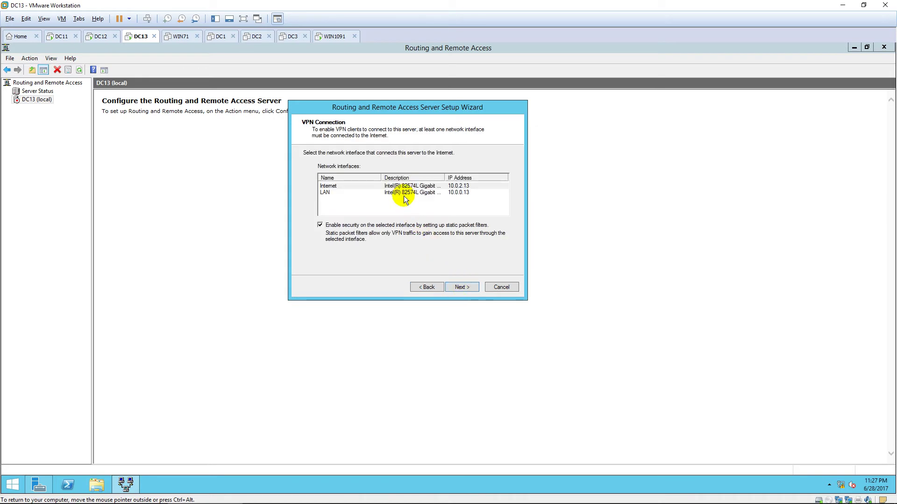
click(477, 286)
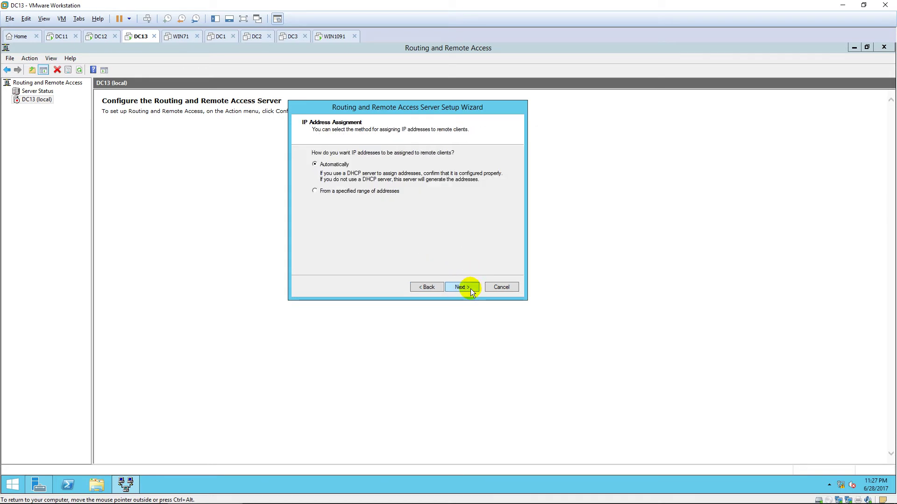
click(339, 192)
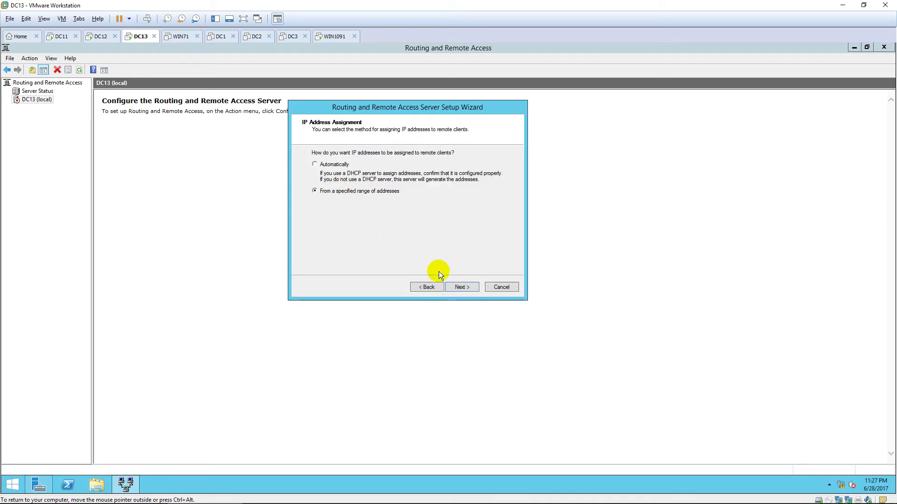
click(458, 286)
Add the 10.0.10.100–10.0.10.200 pool, keep local authentication, finish, and acknowledge the DHCP relay notice
click(422, 237)
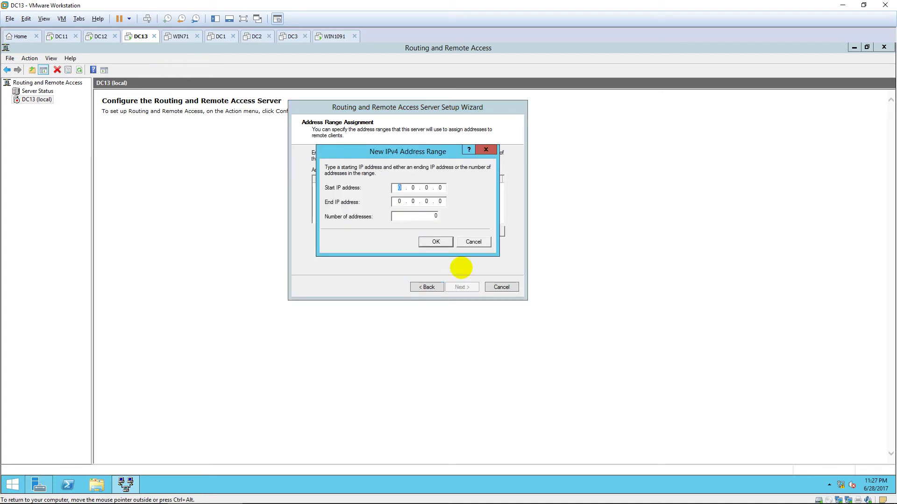
text(10.0.10.)
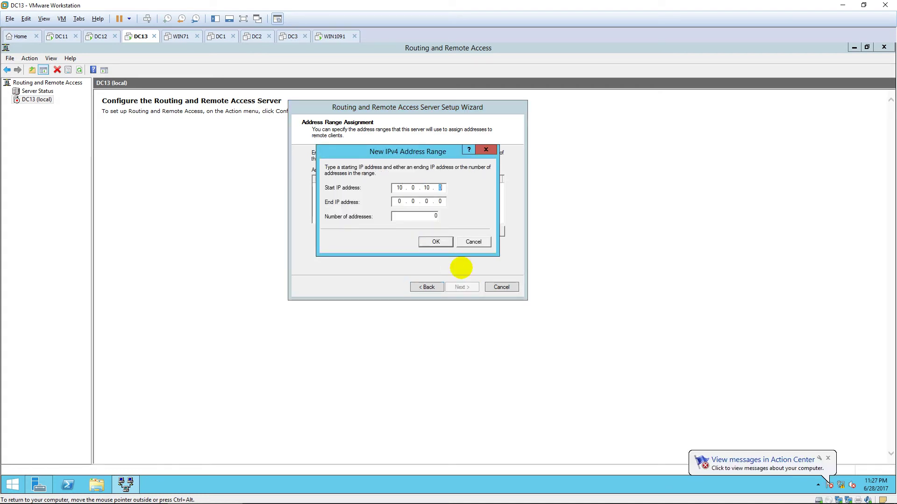
text(100)
key(Tab)
text(10 . 0 )
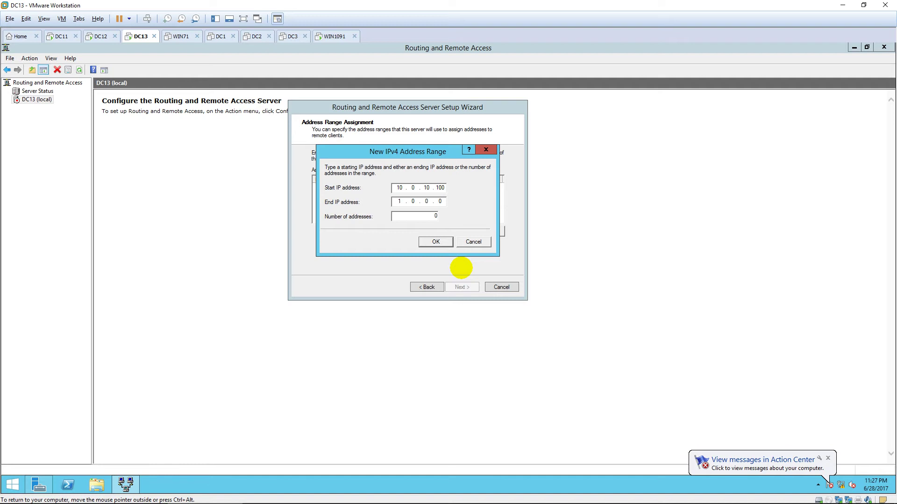
text(. 10 . 200)
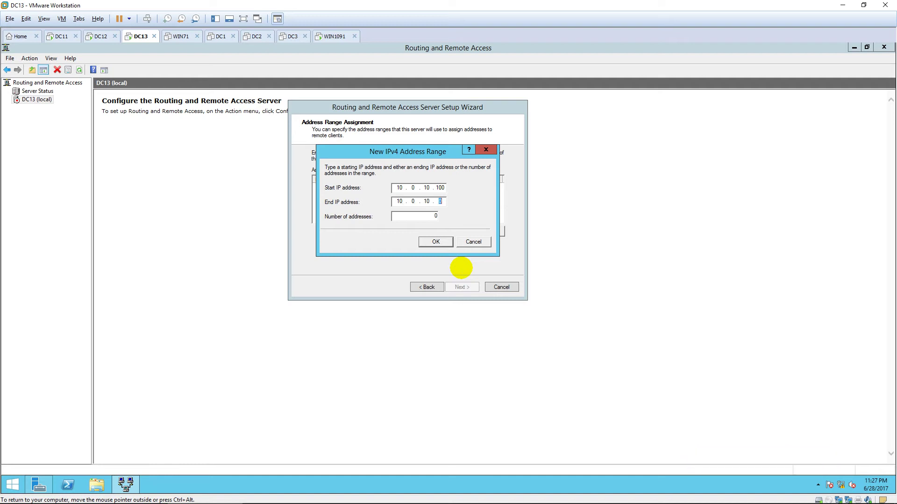
click(434, 241)
click(461, 287)
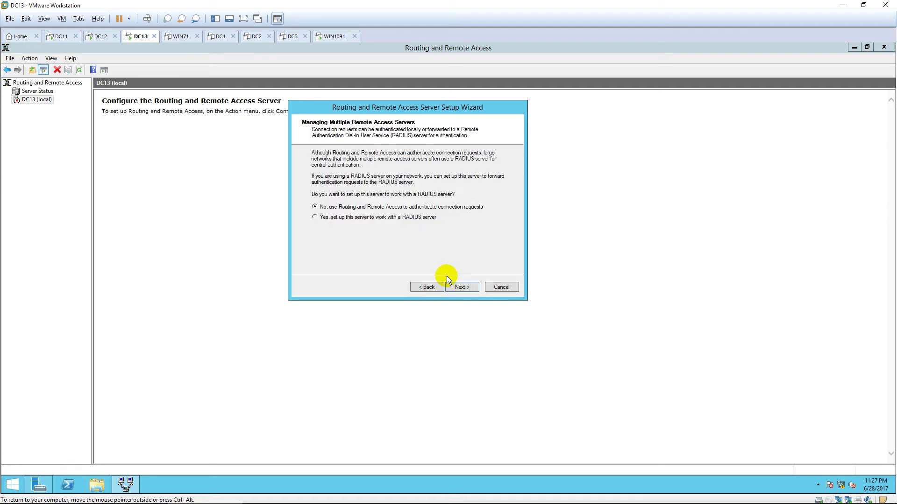
click(456, 287)
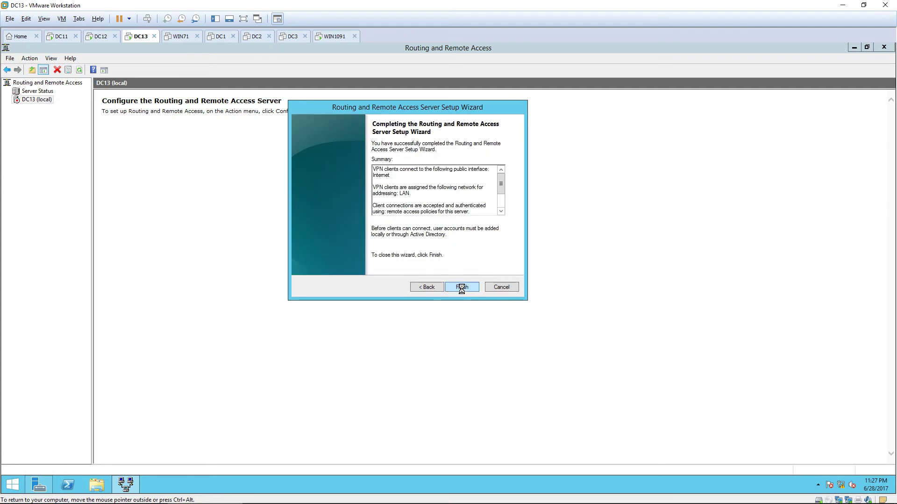
click(461, 288)
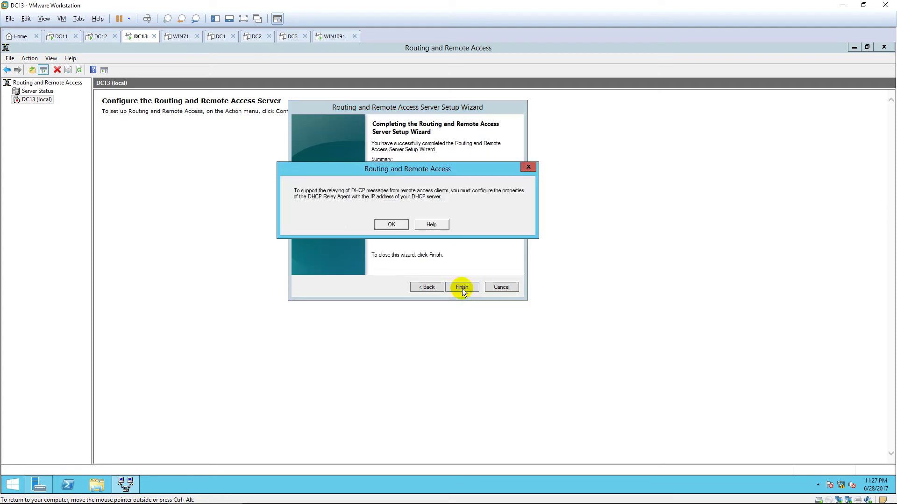
click(391, 224)
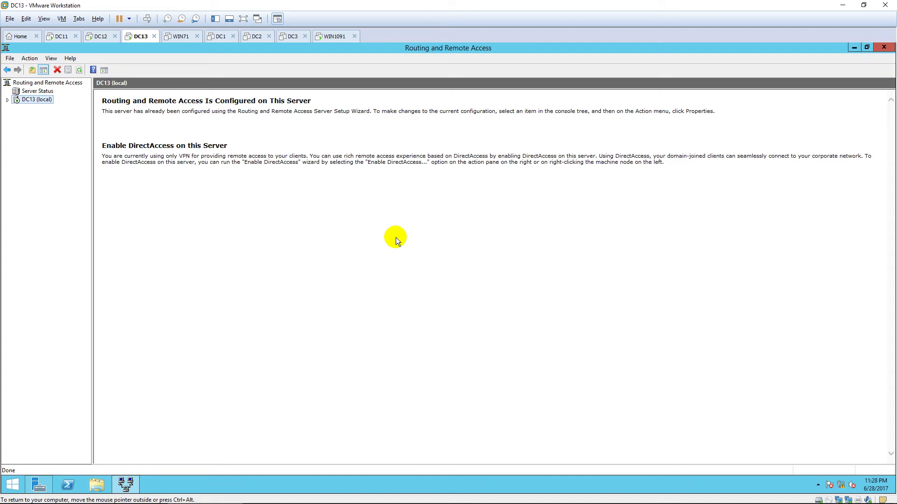
Expand DC13 (local) and widen the tree pane to show its branches
click(7, 99)
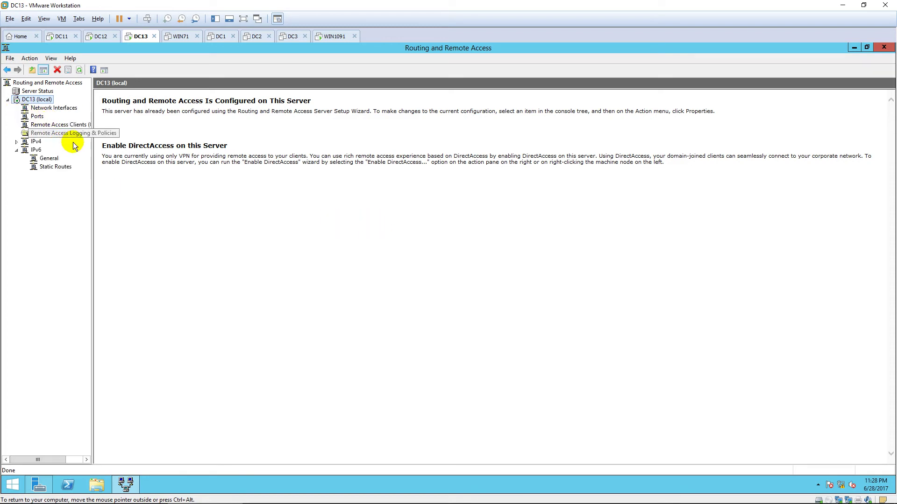
drag(91, 114, 113, 115)
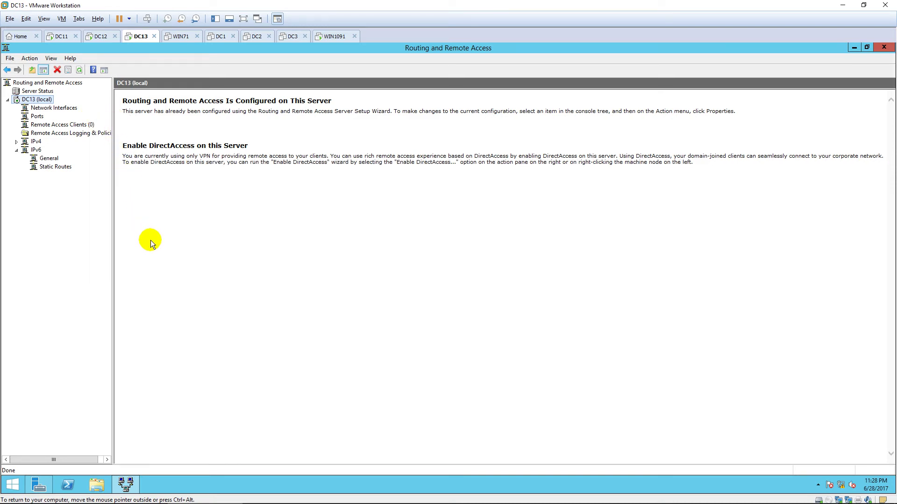
Switch to WIN1091, sign in with the account password, and bring up Start search
click(331, 38)
click(383, 236)
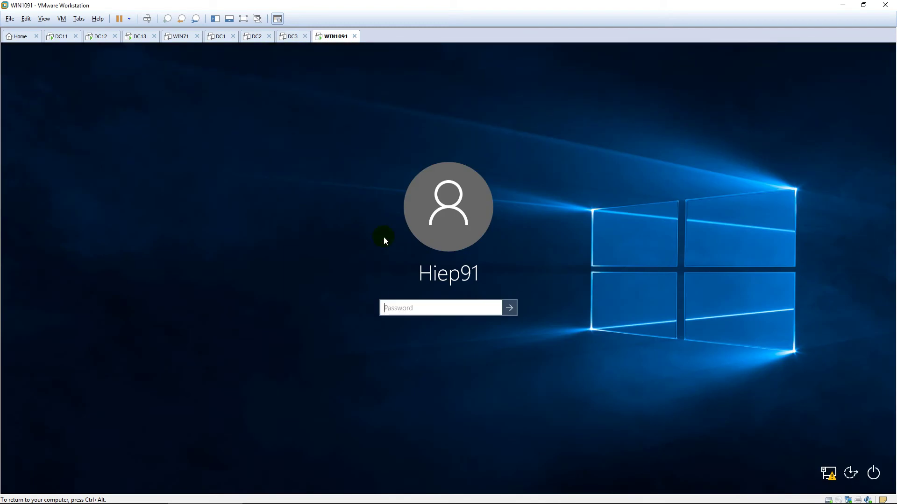
text(•••••••)
key(Return)
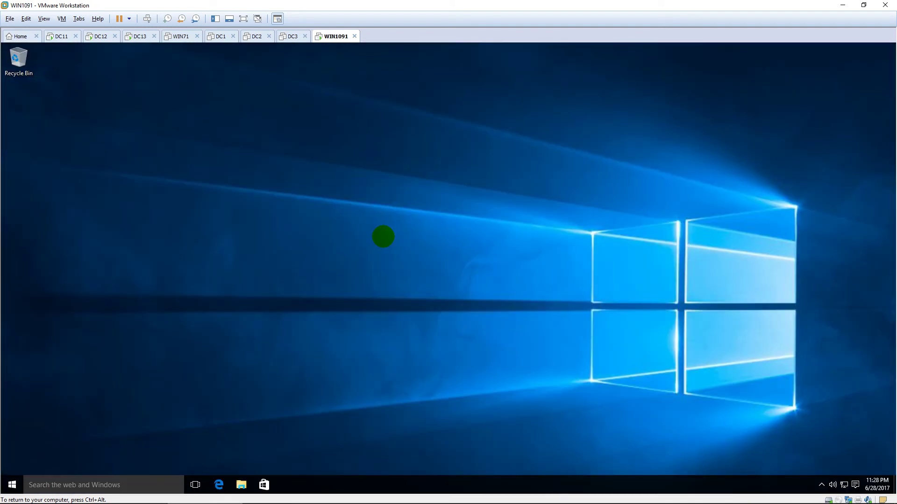
key(super)
Run ncpa.cpl and bring up Ethernet0's IPv4 properties
text(ncpa)
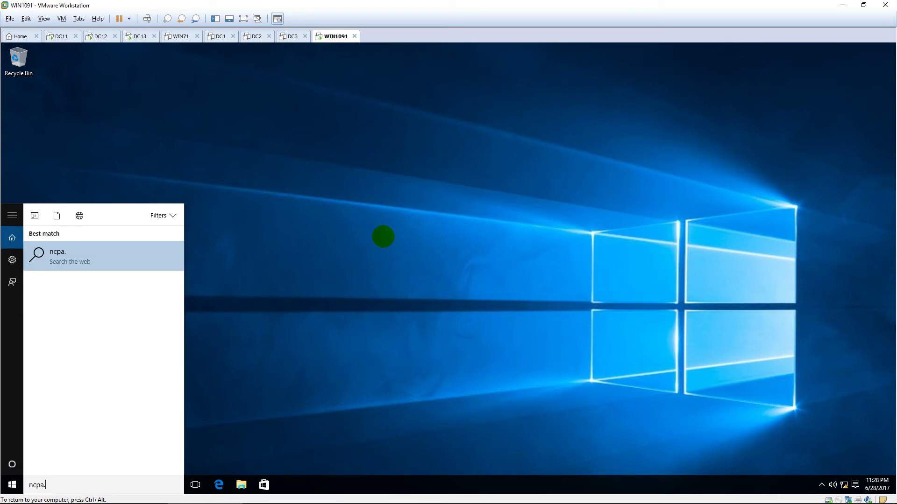
text(.cpl)
key(Return)
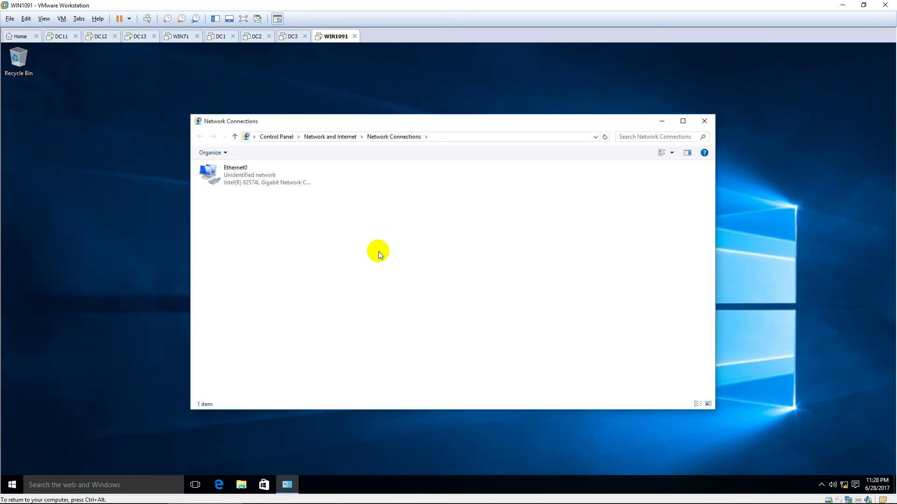
double_click(274, 170)
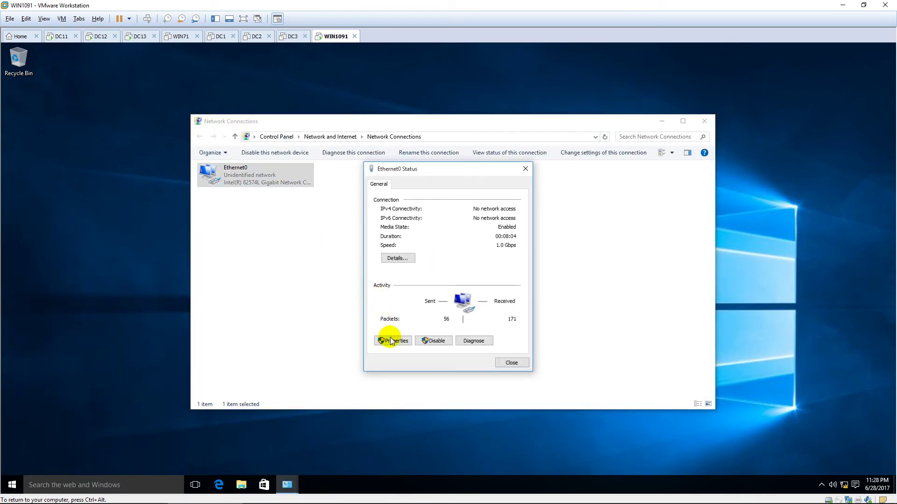
click(389, 341)
double_click(455, 276)
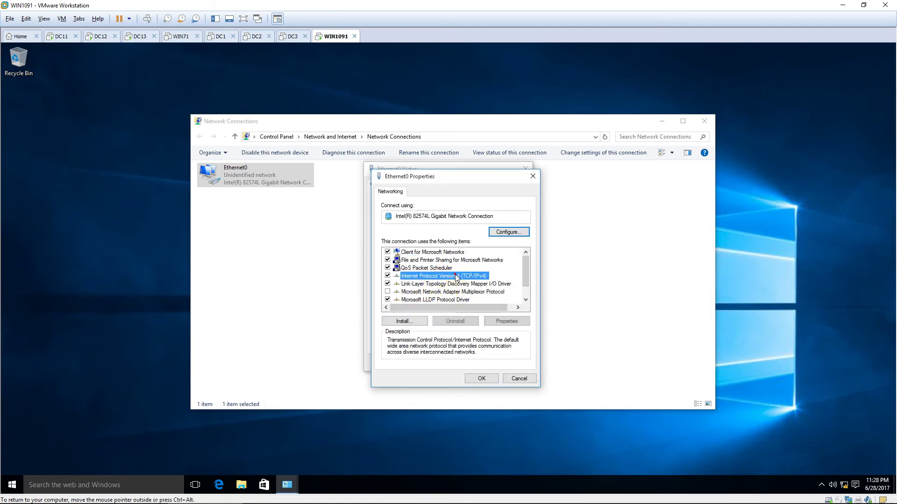
Set Ethernet0's IPv4 to 10.0.2.91, mask 255.255.255.0, gateway 10.0.2.1
click(522, 291)
text(2 . 91)
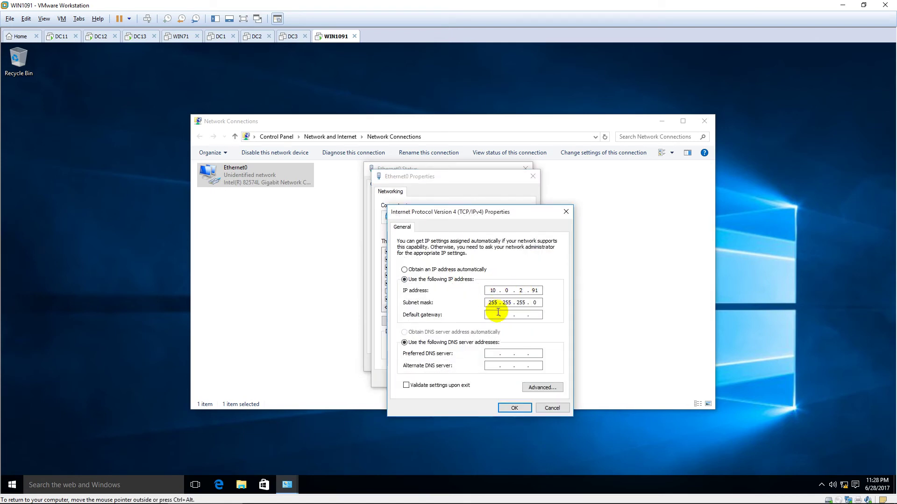
click(502, 315)
text(10.0.2.3)
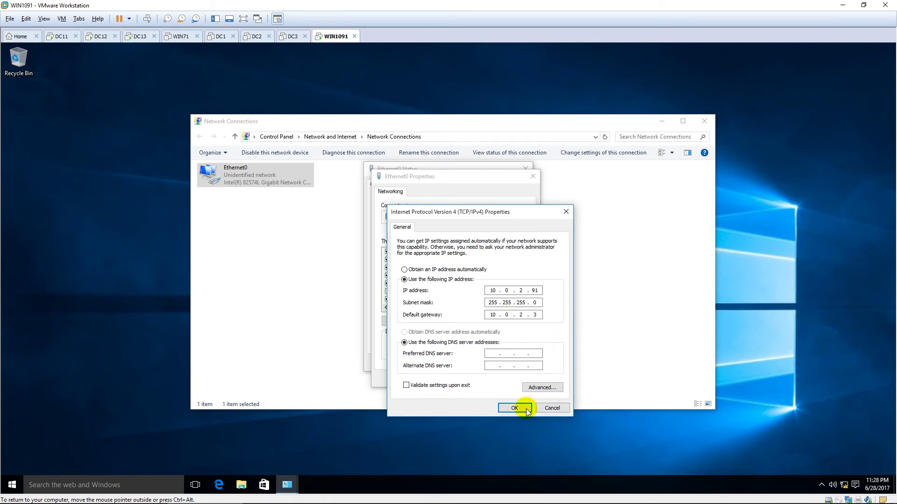
click(514, 408)
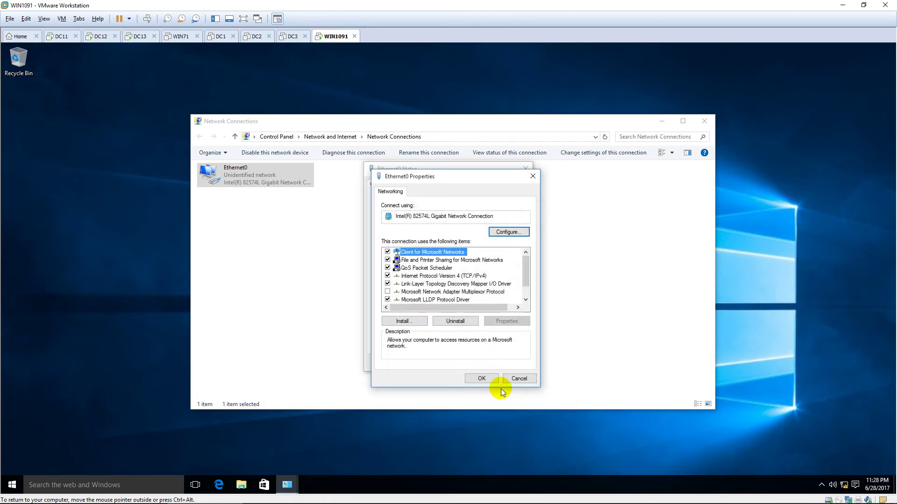
double_click(447, 276)
click(533, 316)
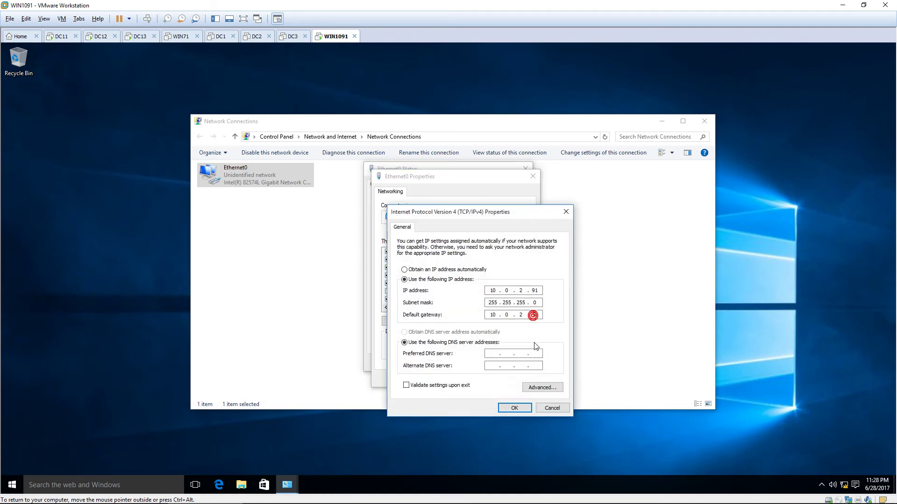
text(13)
click(515, 408)
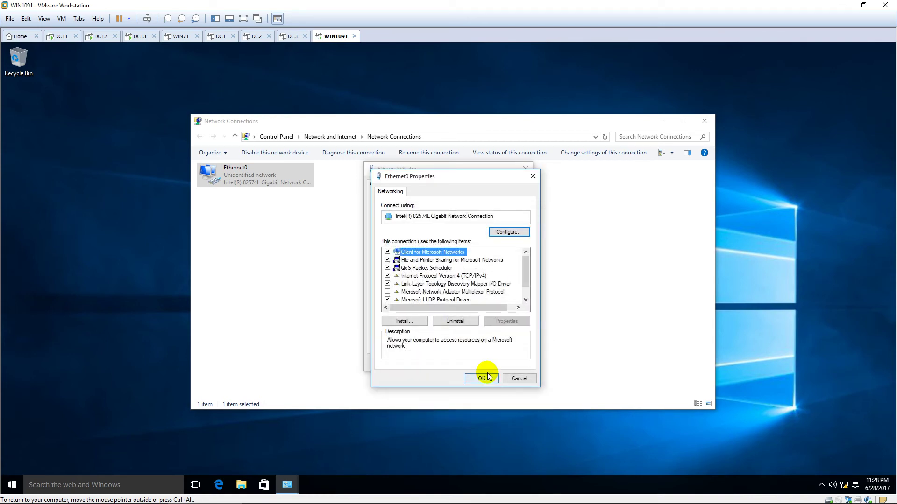
Apply the adapter settings, allow discovery on Network 2, and close Network Connections
click(486, 375)
click(508, 363)
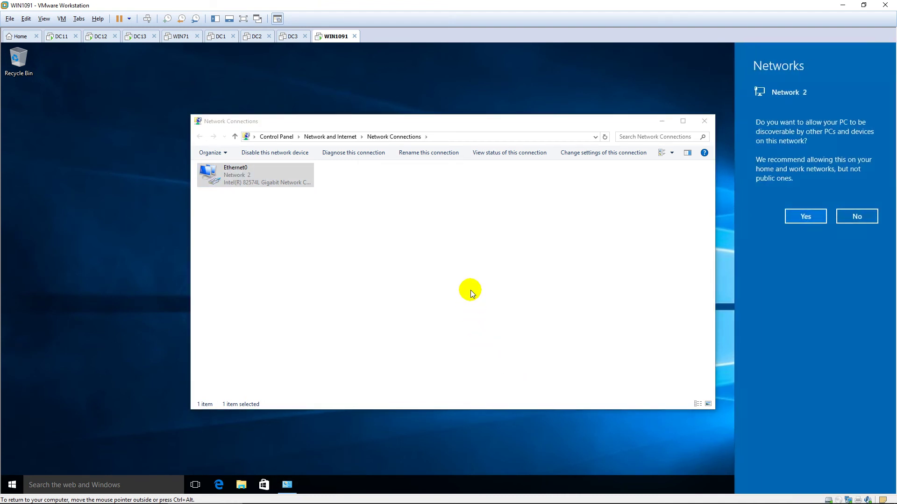
click(800, 220)
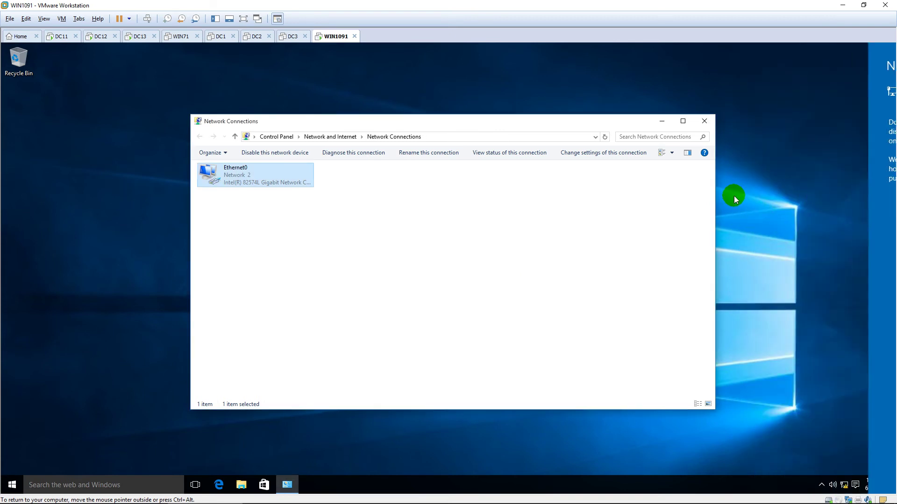
click(705, 121)
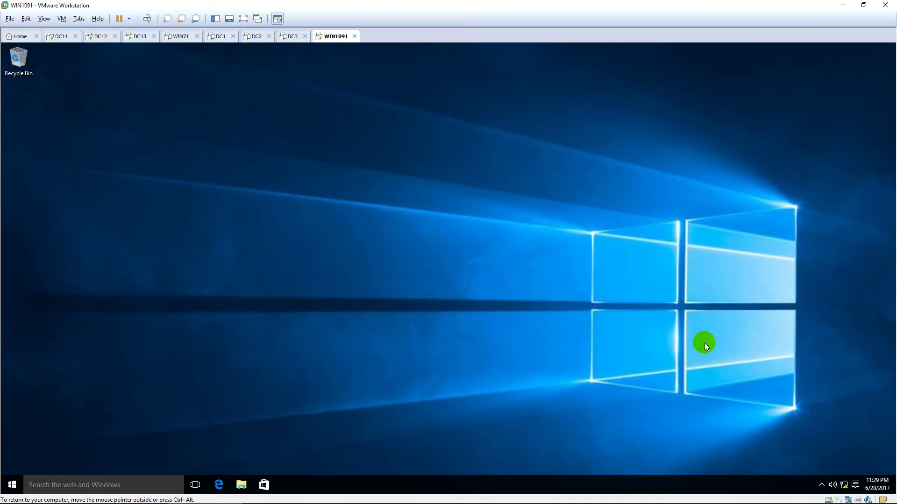
Create a workplace VPN connection to 10.0.2.13 from the Network and Sharing Center
right_click(844, 485)
click(836, 472)
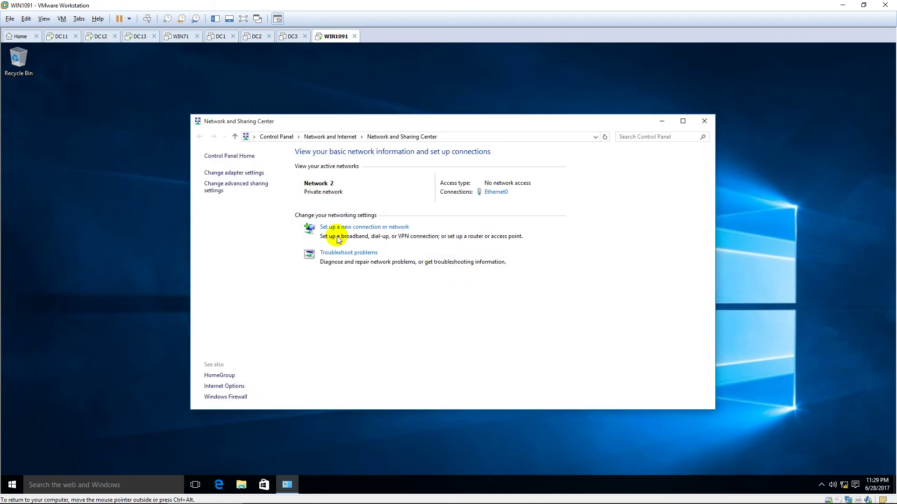
click(357, 228)
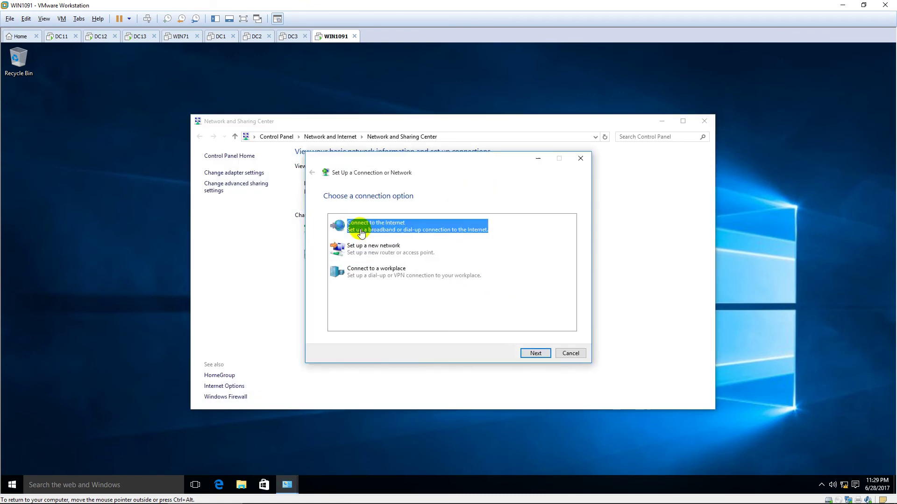
click(395, 276)
click(538, 354)
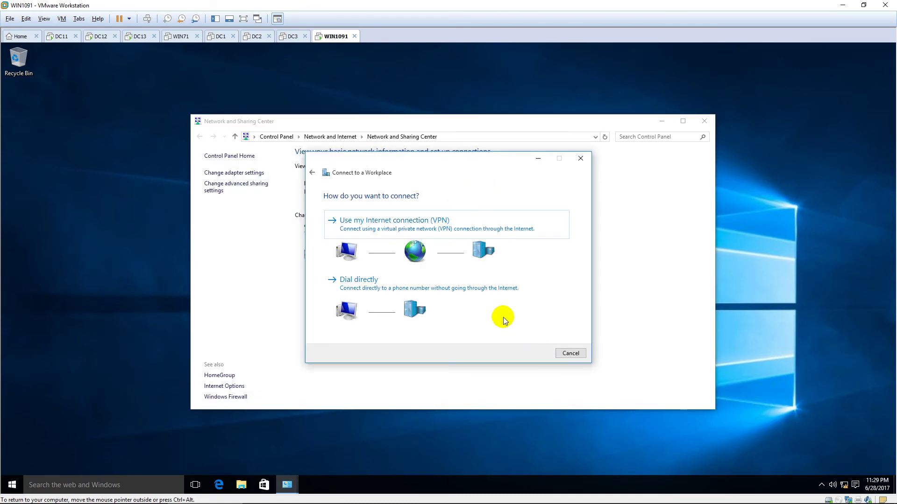
click(439, 228)
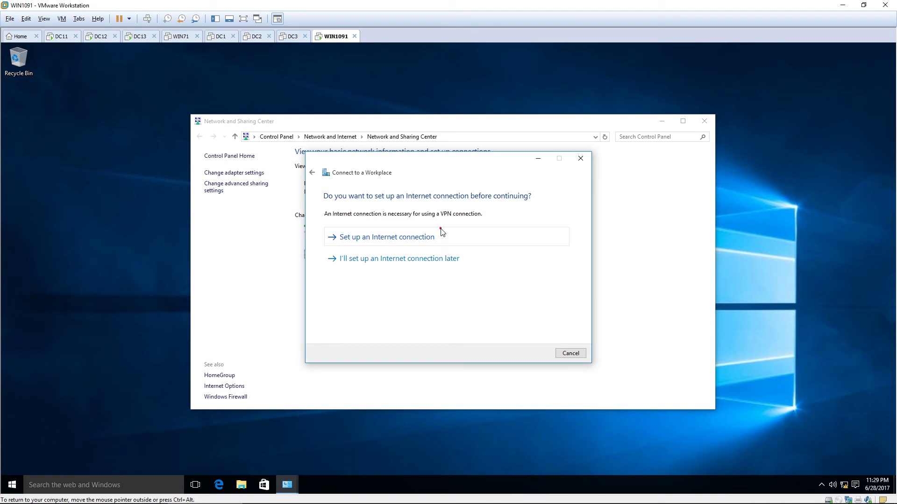
click(444, 259)
text(10.0.)
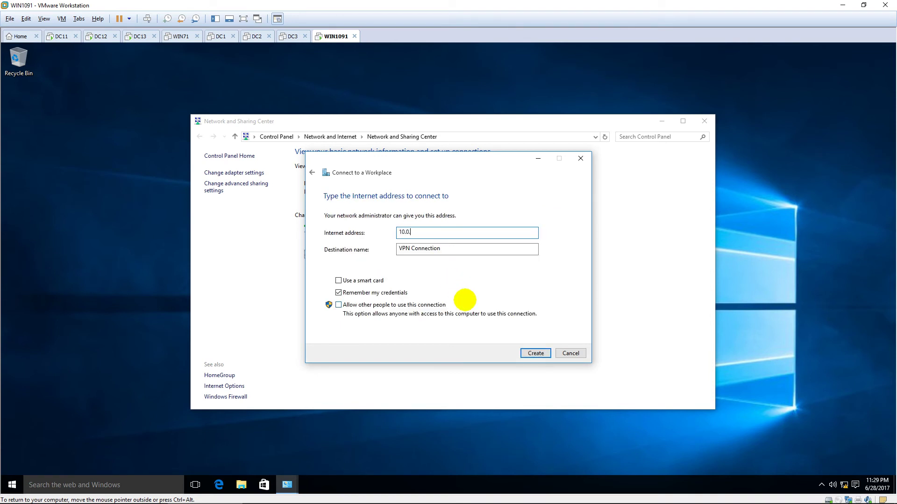
text(2.13)
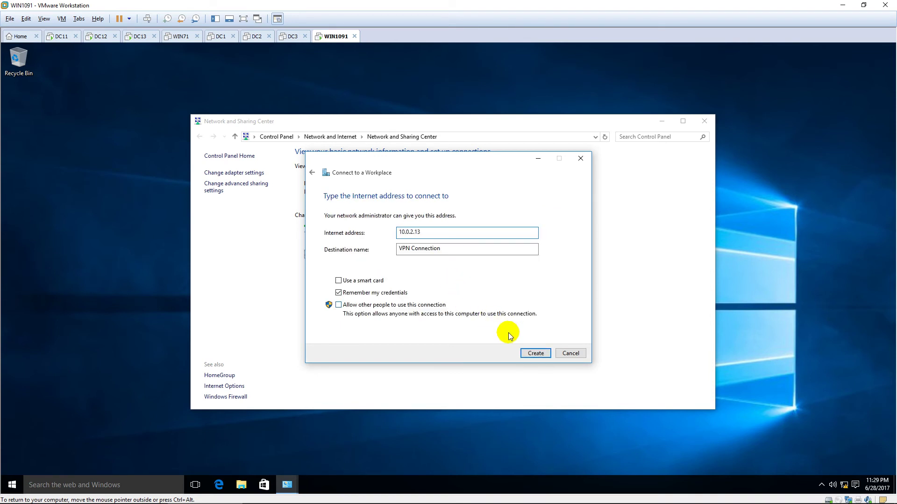
click(538, 354)
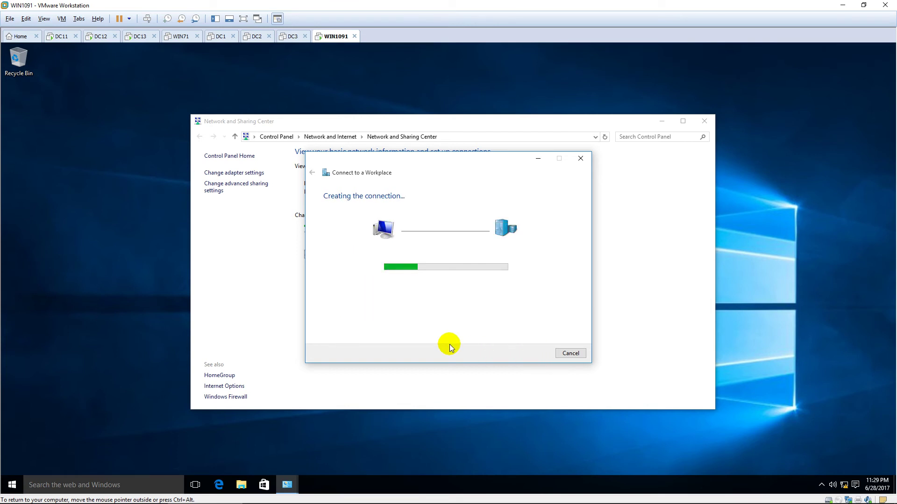
Change the VPN Connection's Security type to Point to Point Tunneling Protocol (PPTP)
click(234, 172)
right_click(385, 172)
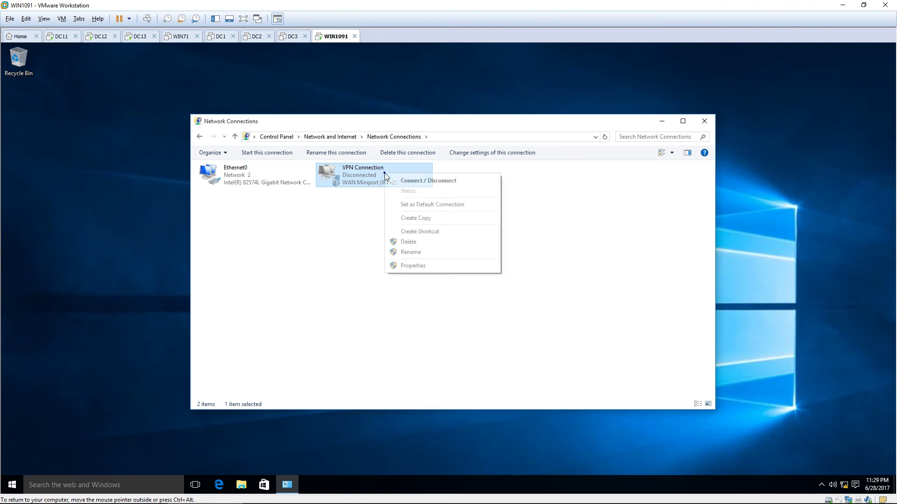
click(425, 266)
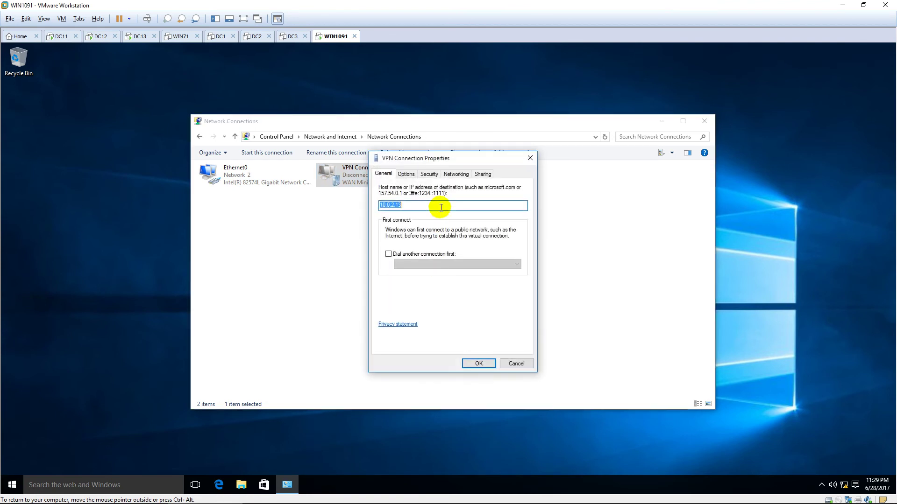
click(429, 174)
click(464, 194)
click(457, 206)
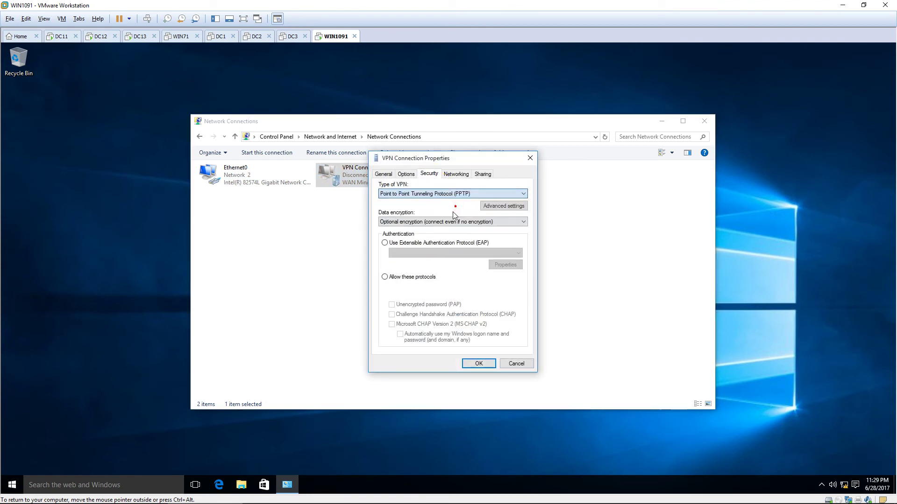
click(478, 365)
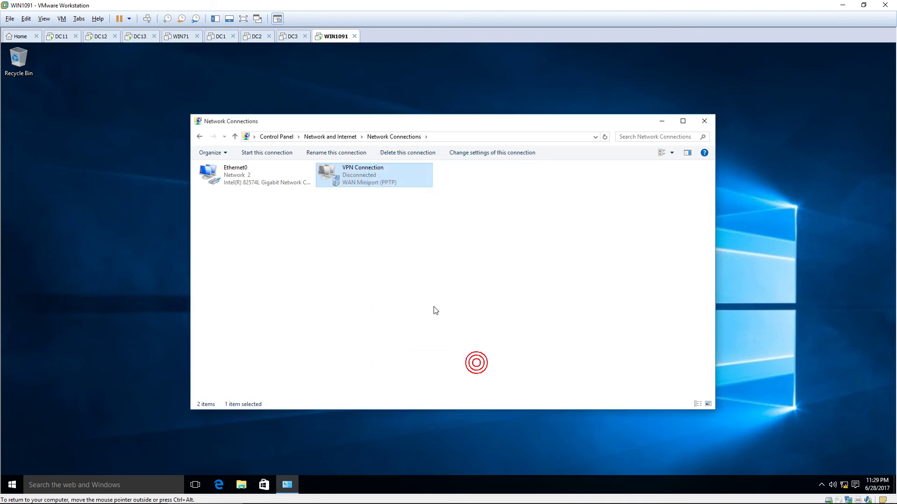
right_click(373, 173)
Connect the VPN, signing in with the pns domain user name and its password
click(407, 178)
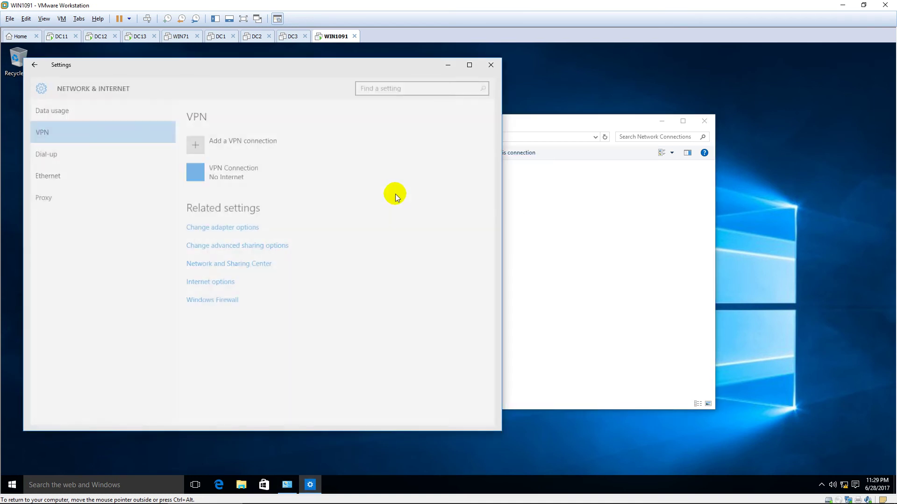
click(238, 176)
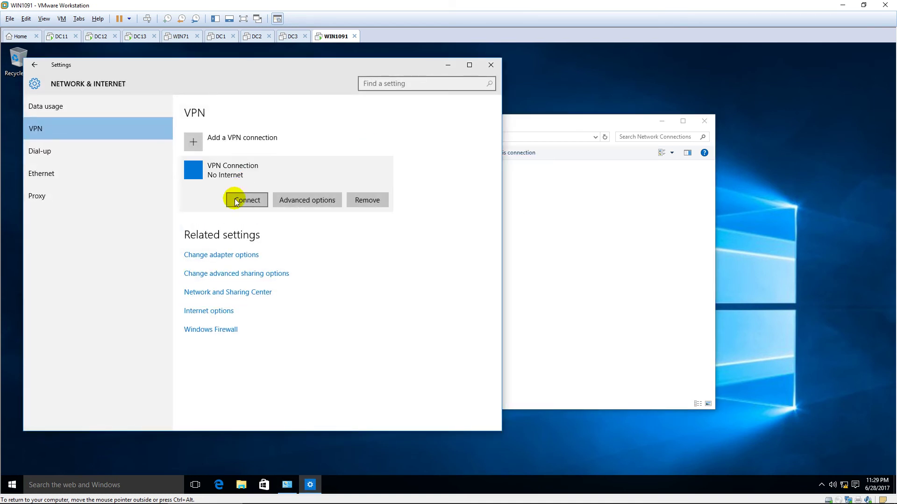
click(247, 201)
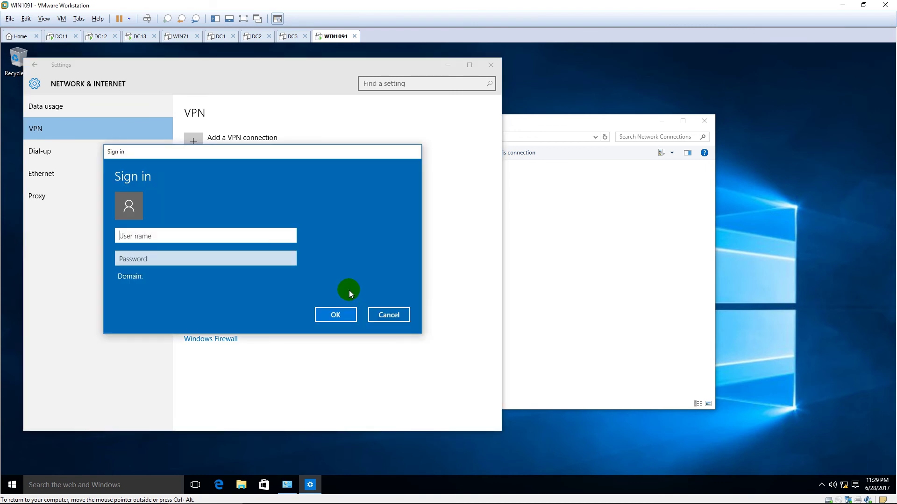
text(pns\hiepit`)
key(Tab)
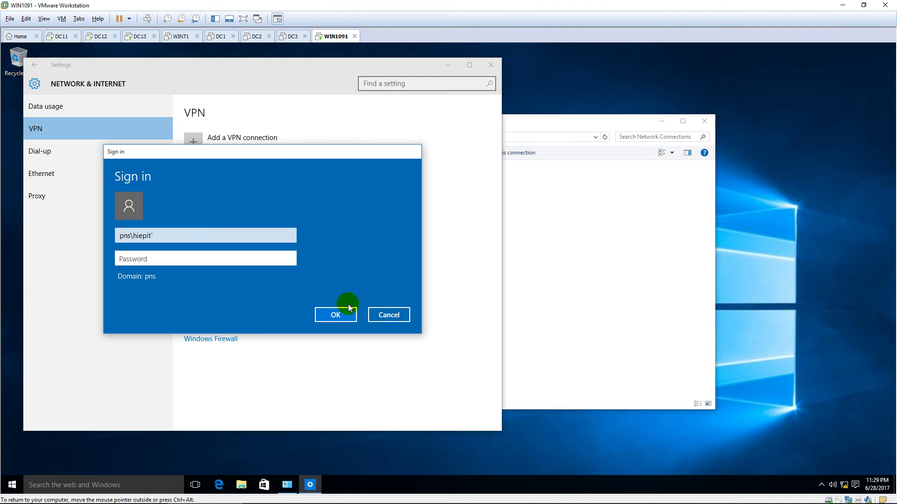
click(206, 236)
key(BackSpace)
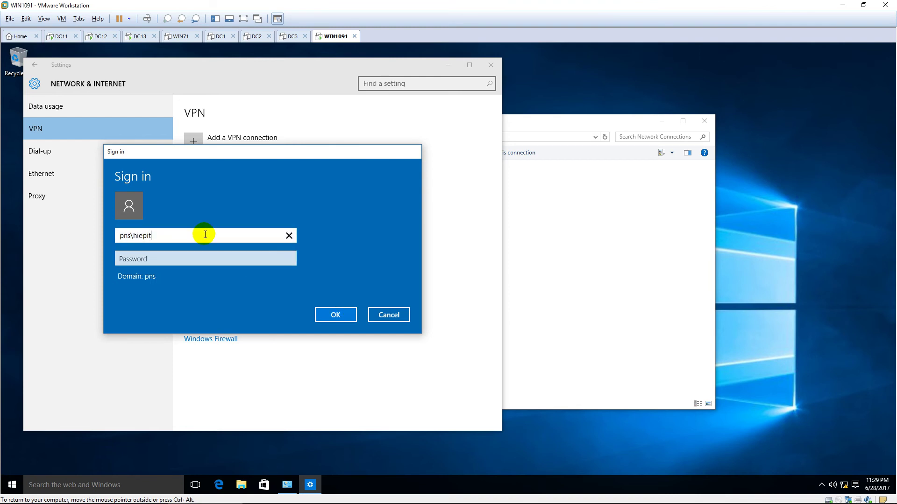
key(Tab)
text(123)
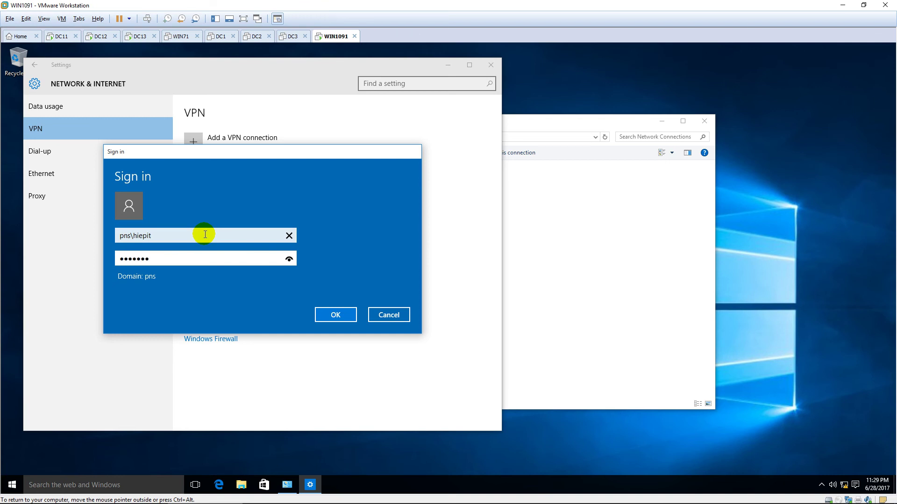
click(328, 313)
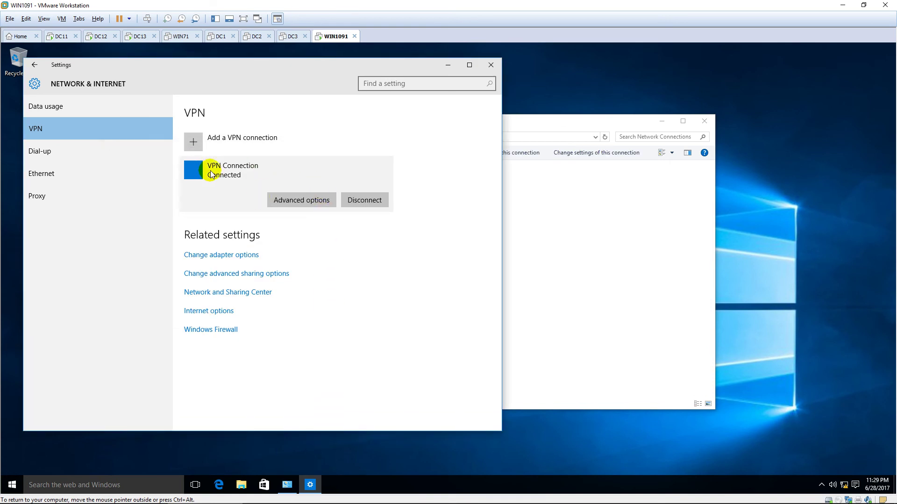
Close Settings and check the VPN status details showing IPv4 address 10.0.10.101
click(494, 65)
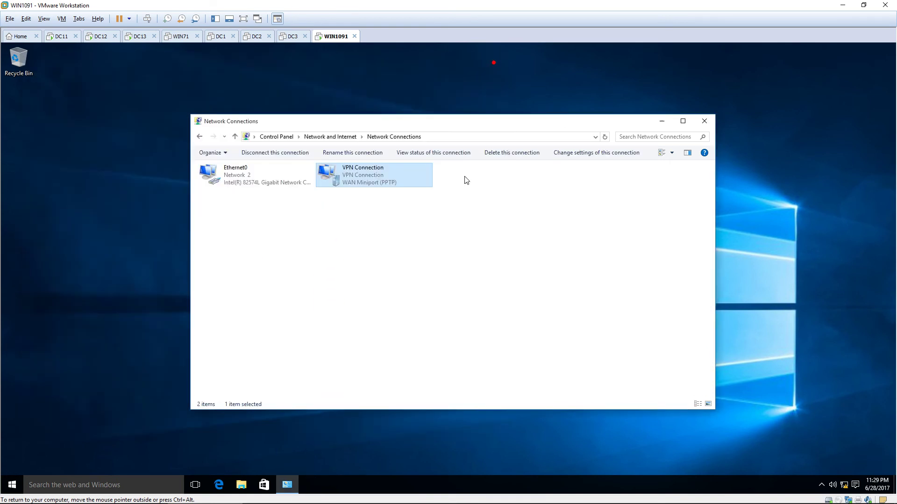
double_click(388, 181)
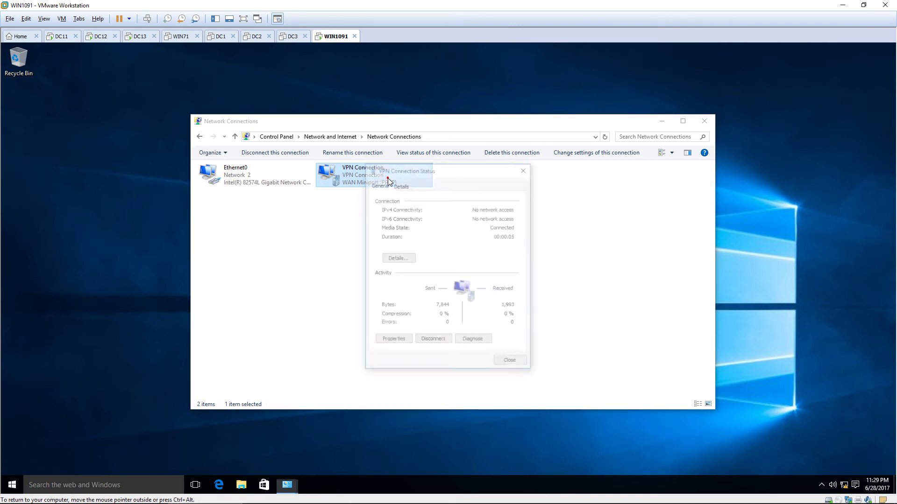
mouse_move(439, 167)
mouse_down()
mouse_move(447, 153)
mouse_move(450, 165)
mouse_up()
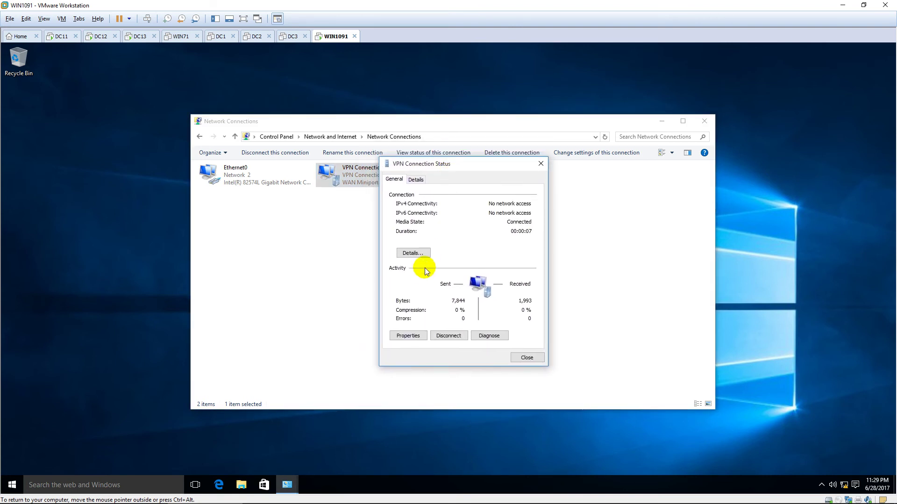
click(418, 252)
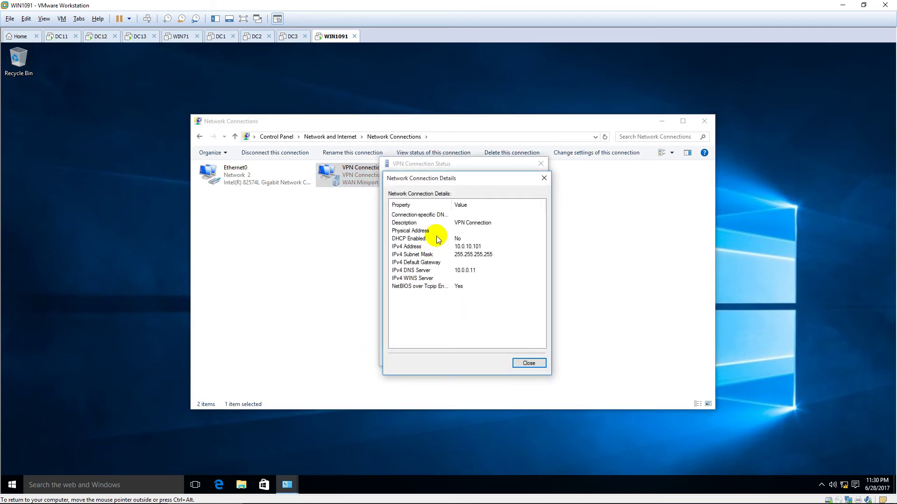
click(461, 247)
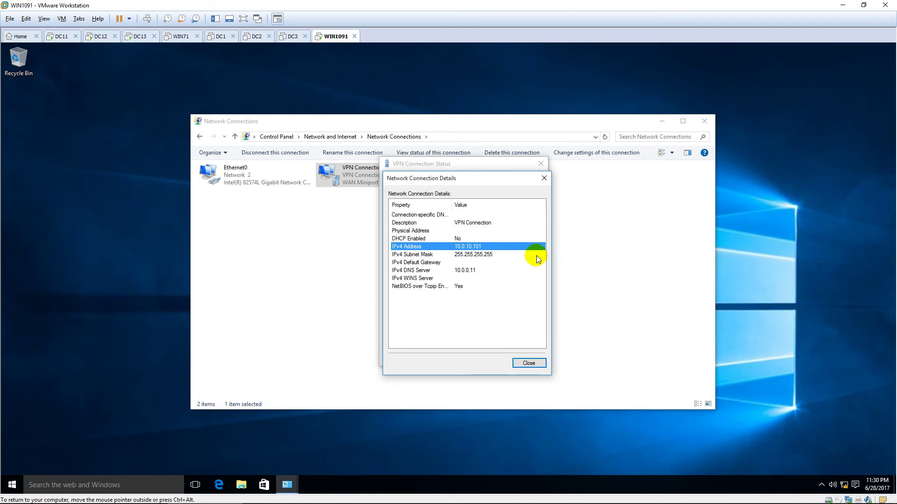
drag(502, 174, 596, 165)
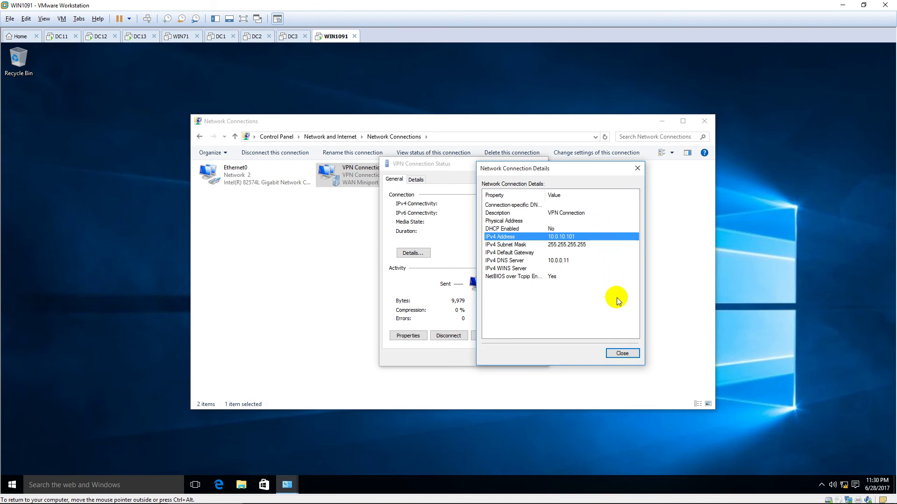
click(624, 353)
click(533, 358)
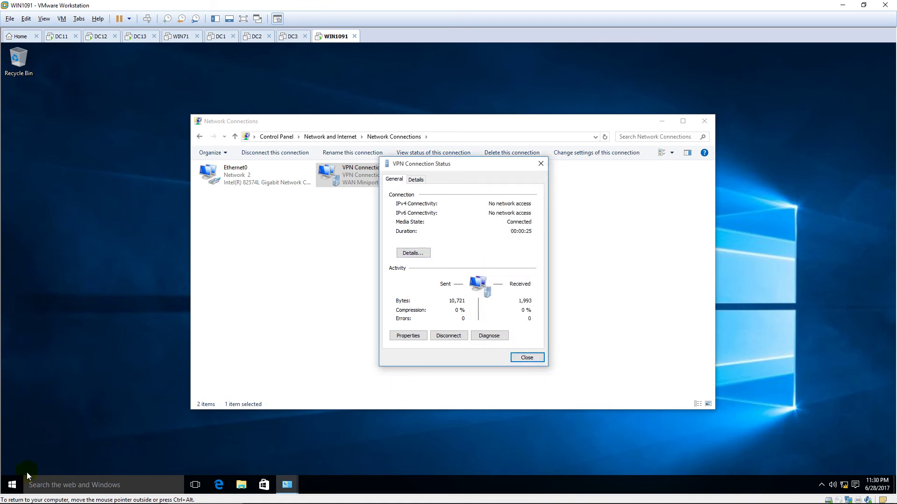
right_click(13, 484)
click(38, 448)
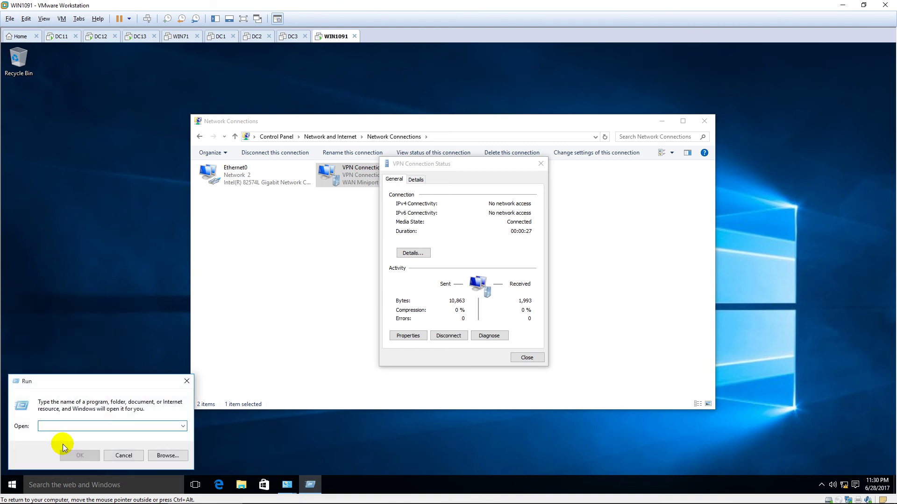
text(\\)
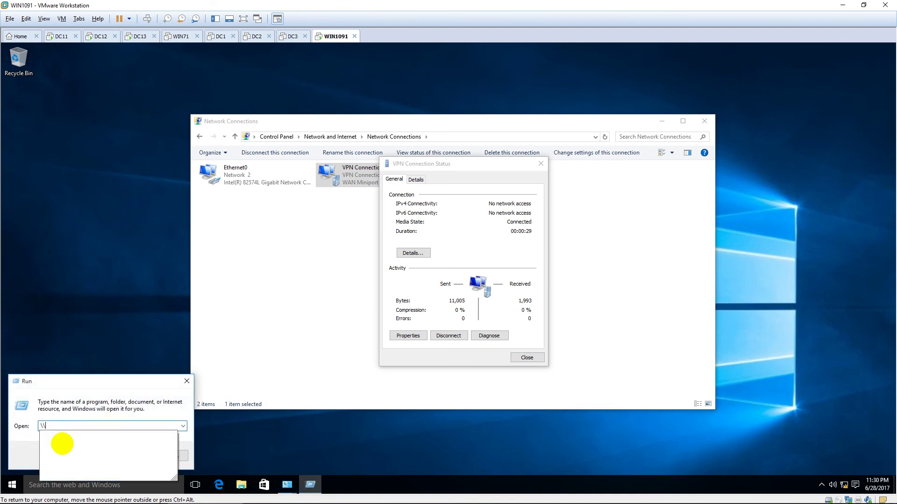
text(10.0.)
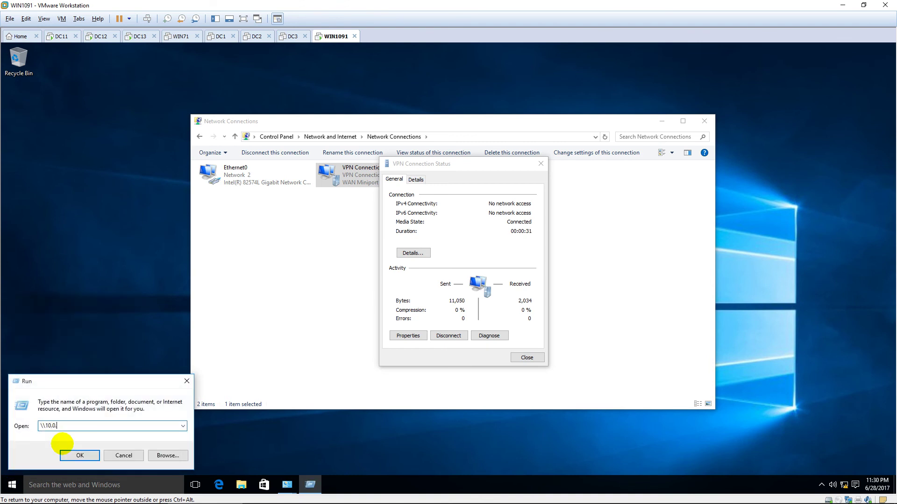
text(0.12)
click(66, 451)
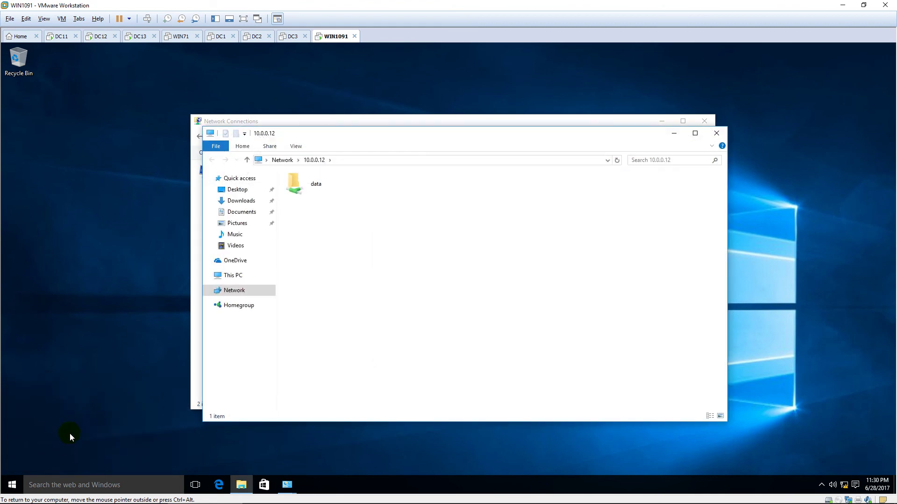
double_click(332, 185)
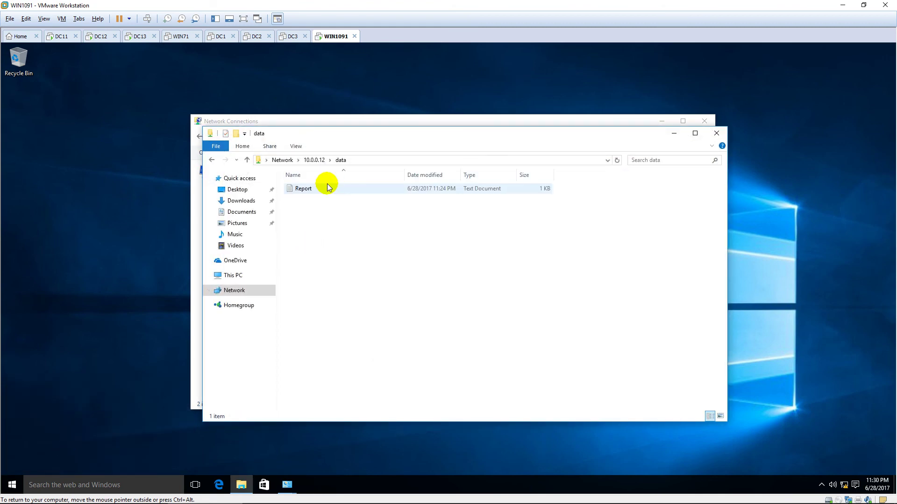
double_click(327, 187)
drag(185, 155, 64, 163)
click(247, 176)
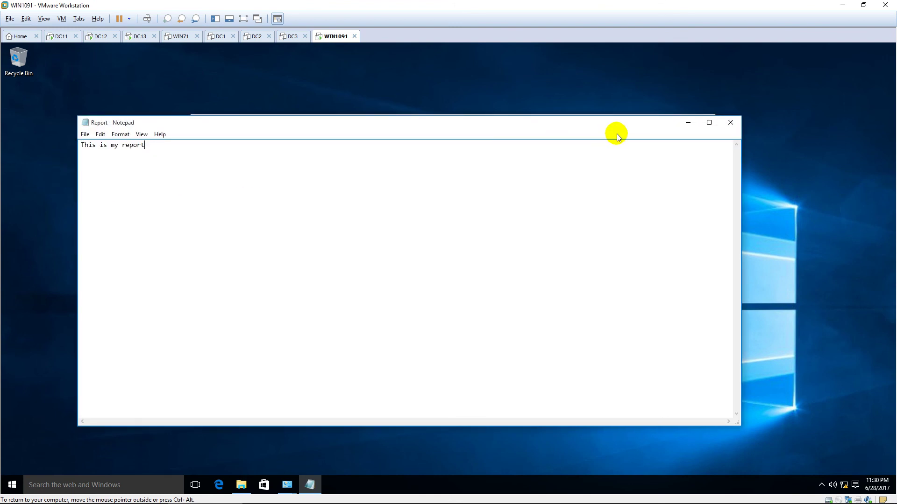
click(730, 124)
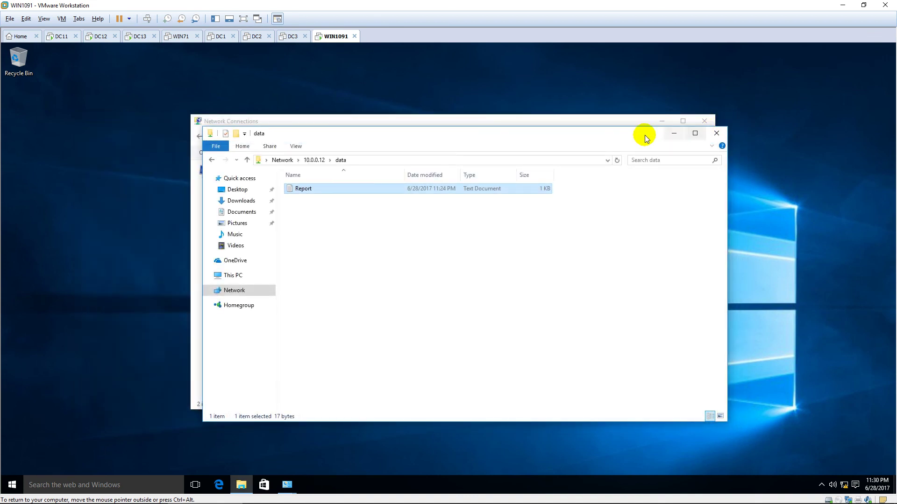
click(716, 135)
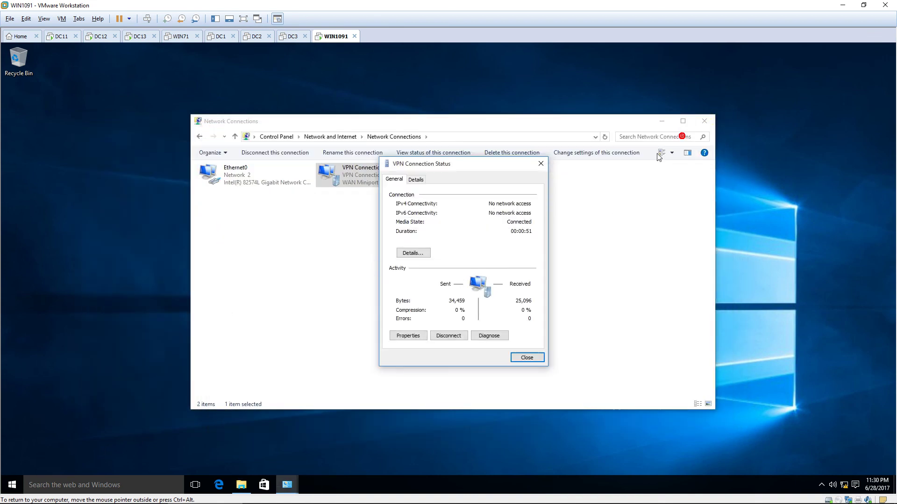
View the VPN connection details, decline three driver install prompts, then close both dialogs
drag(497, 164, 594, 154)
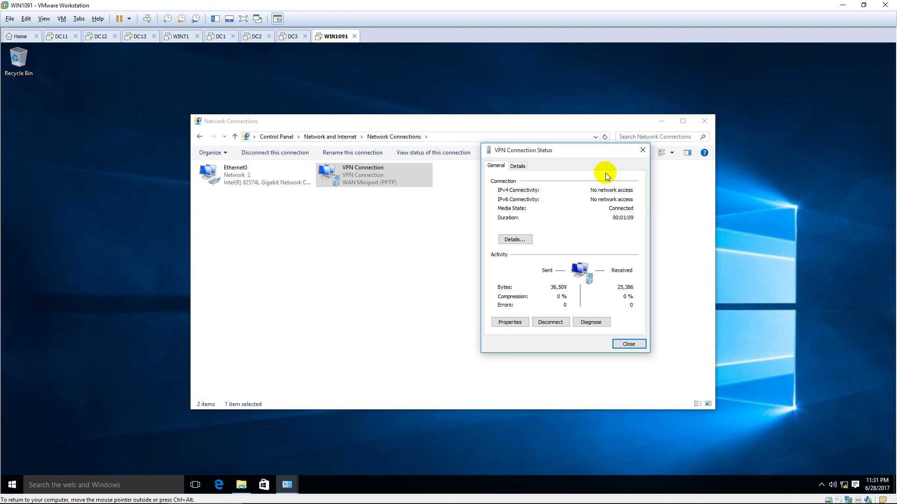
click(515, 240)
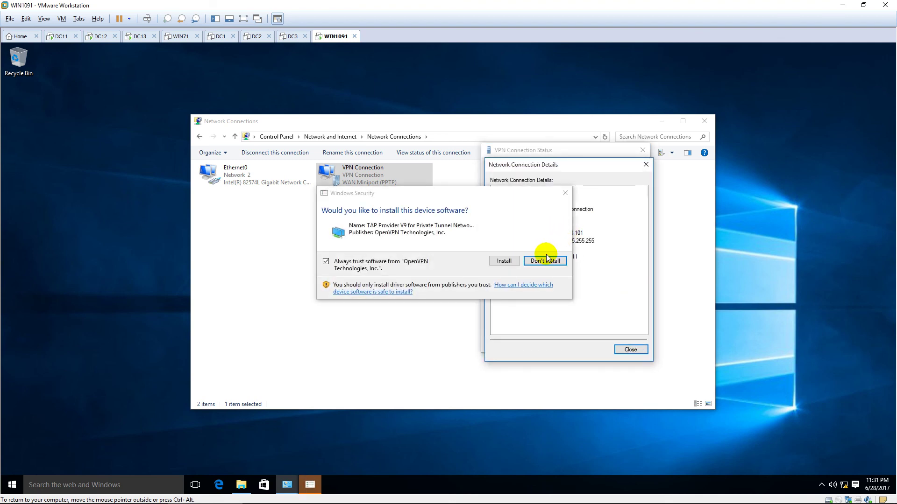
click(545, 261)
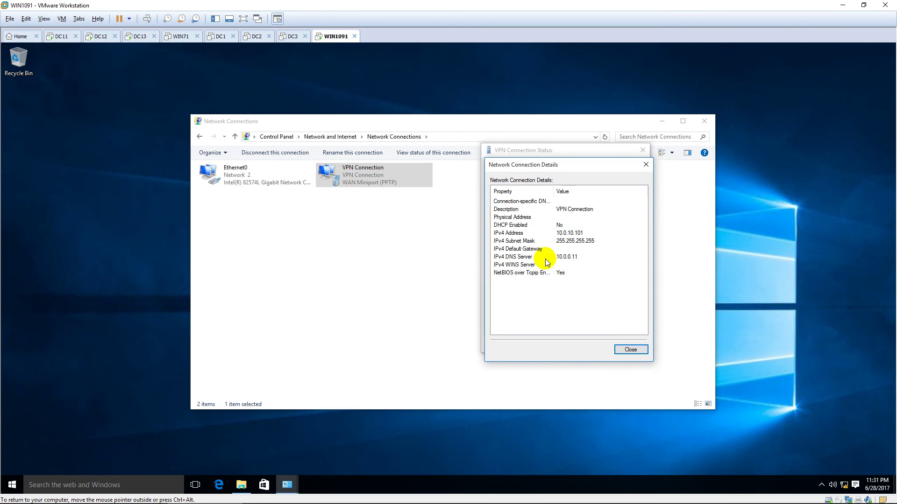
click(545, 258)
click(544, 260)
drag(590, 161, 362, 185)
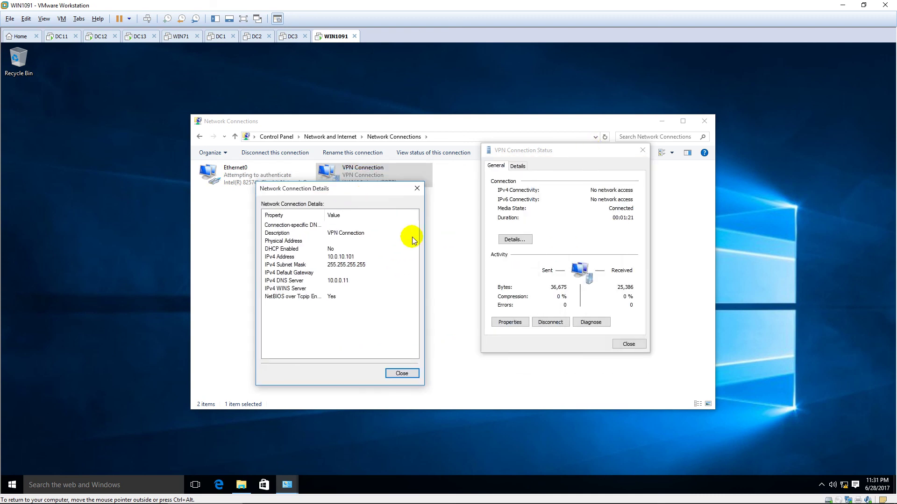
click(402, 373)
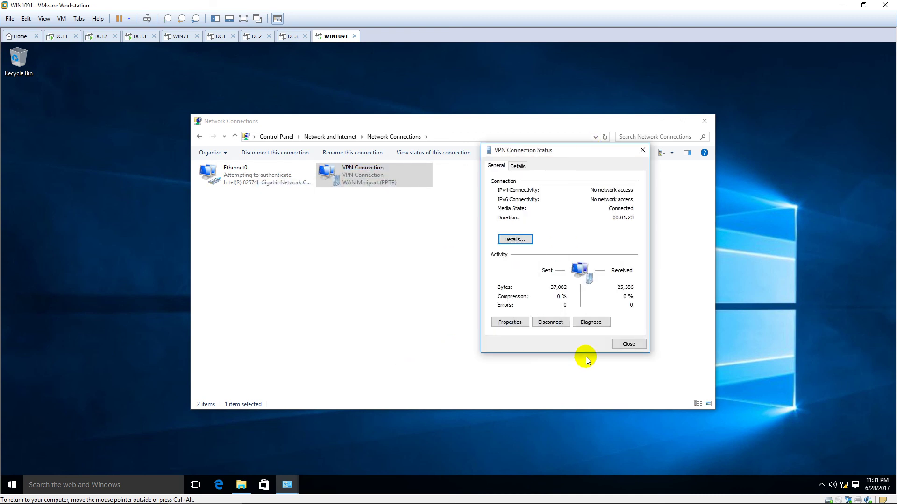
click(629, 344)
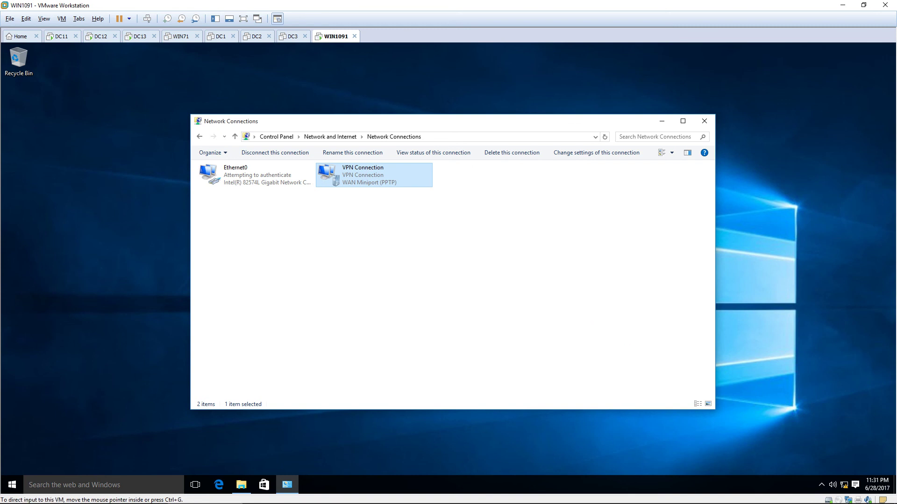